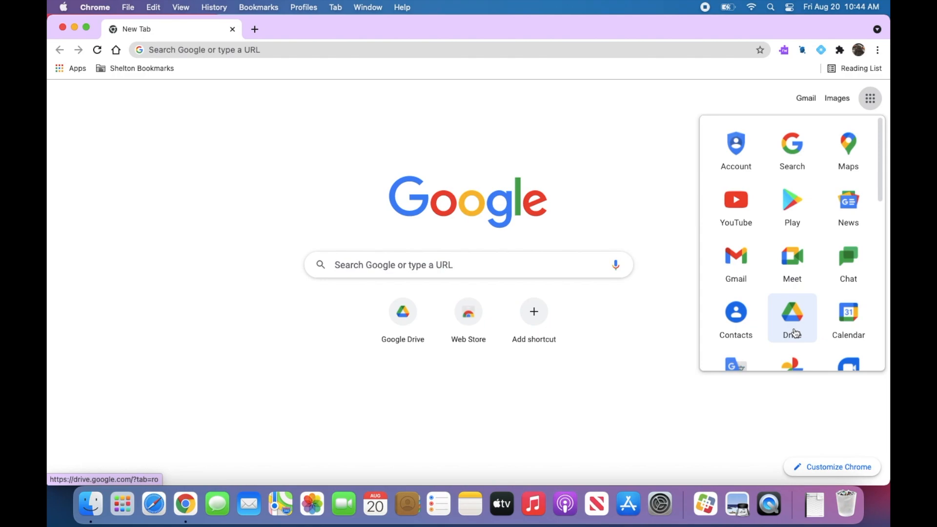
Go to Google Drive and open the Classroom folder to review the class folders in it
click(793, 332)
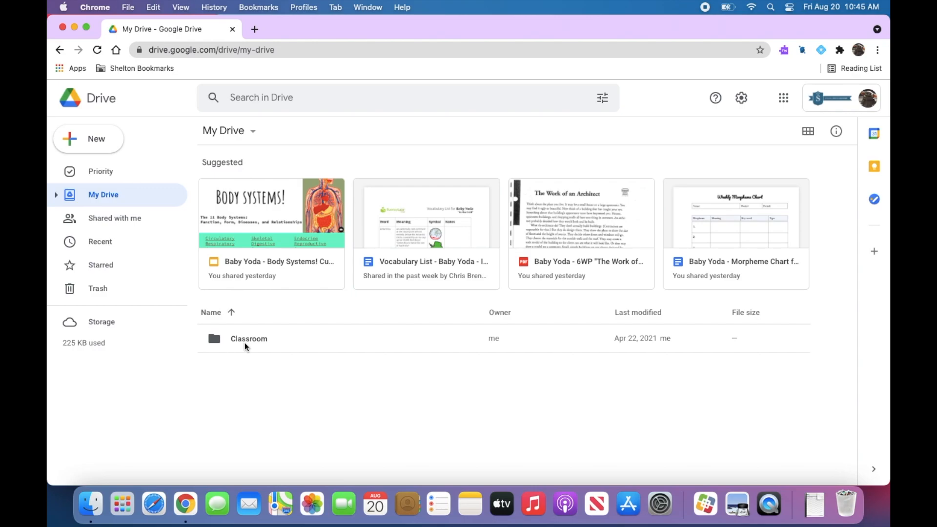
double_click(245, 342)
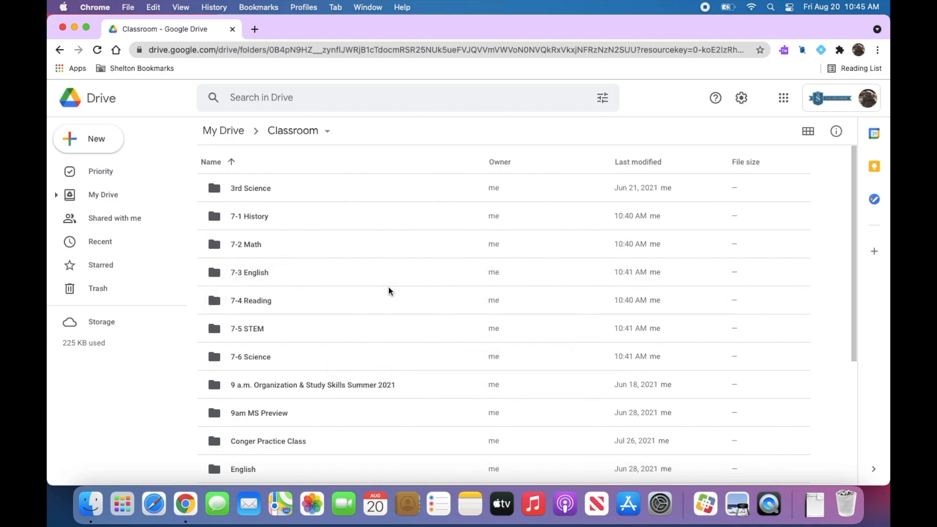
scroll(389, 290, down, 3)
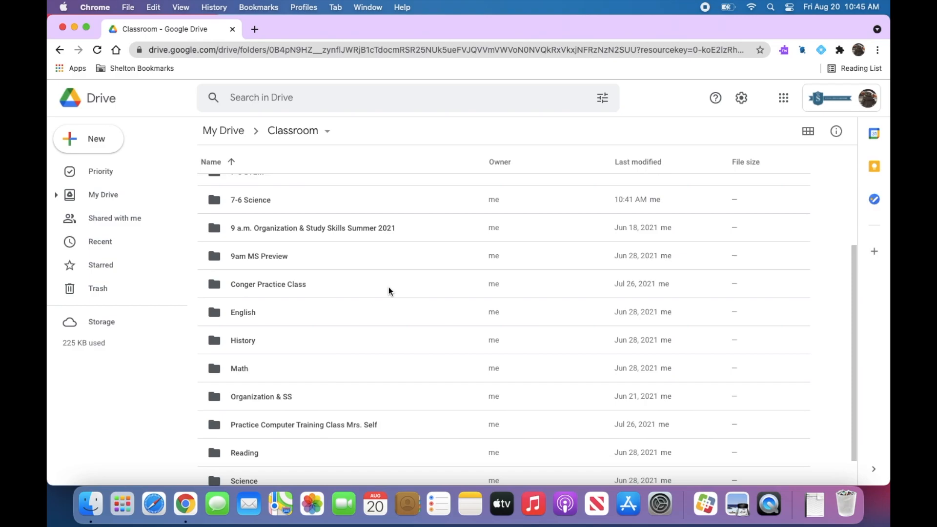
scroll(388, 291, up, 3)
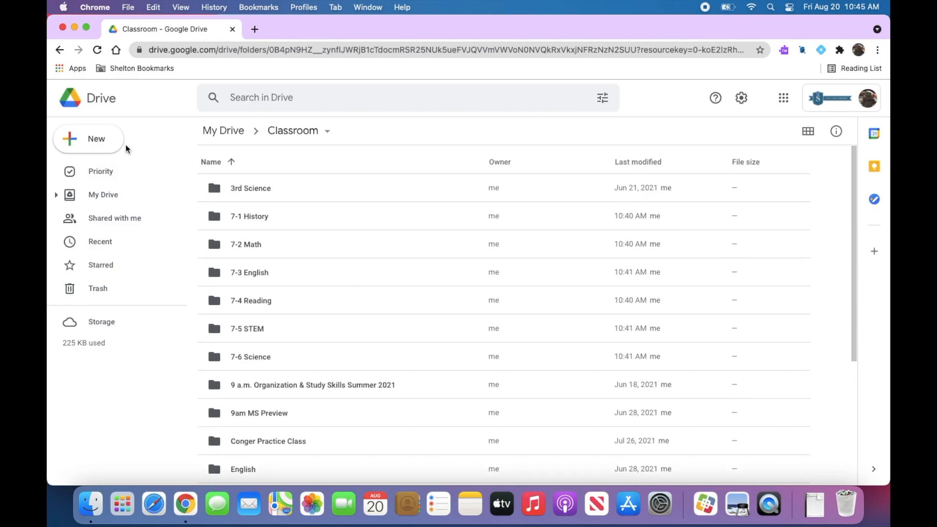
Create a new folder named Archive inside the Classroom folder
click(96, 142)
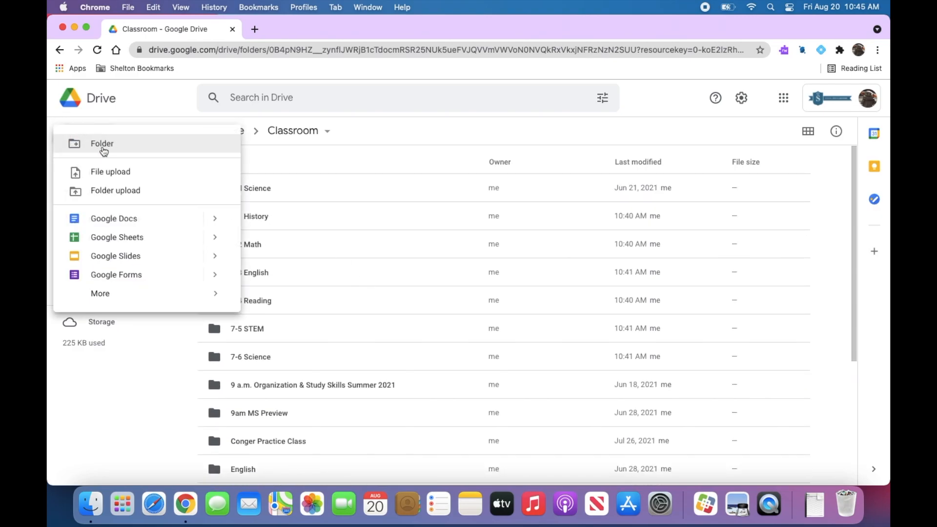
click(101, 145)
text(Archive)
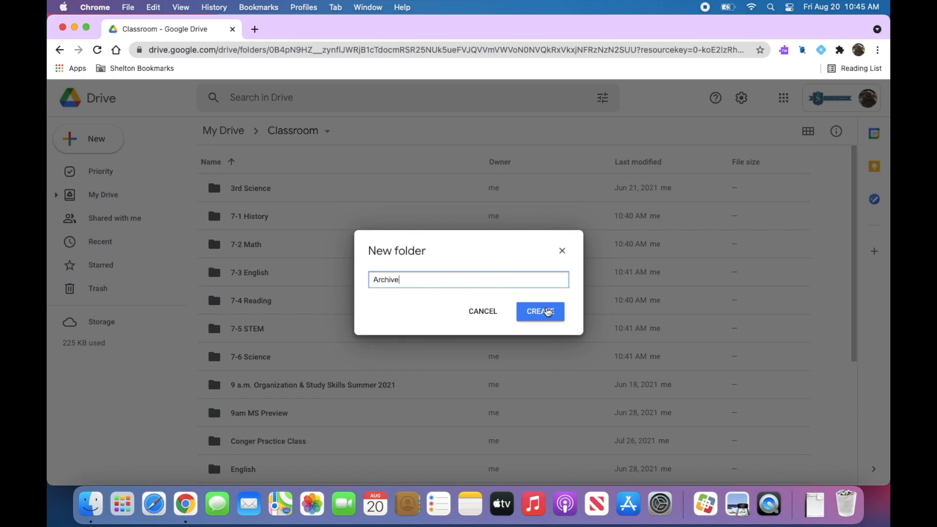
click(548, 311)
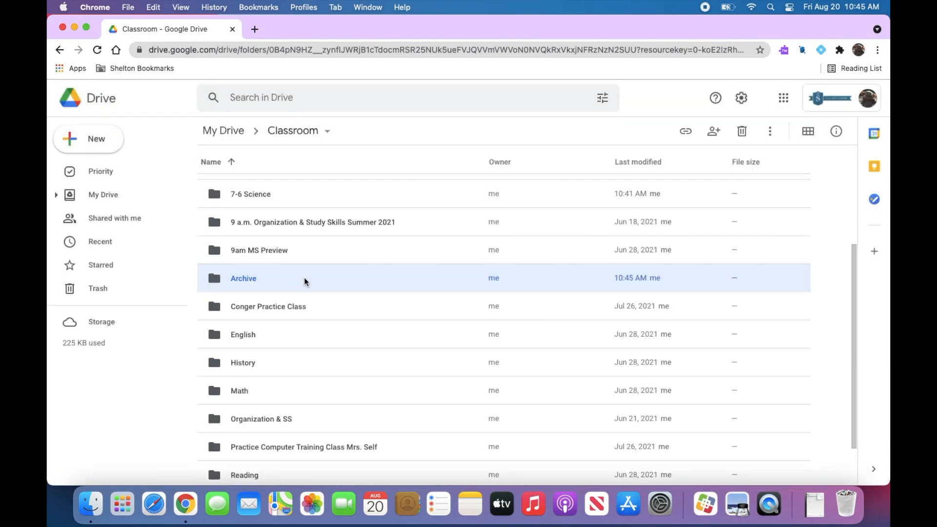
Open the Archive folder and create a subfolder named 2020-2021 in it
double_click(280, 282)
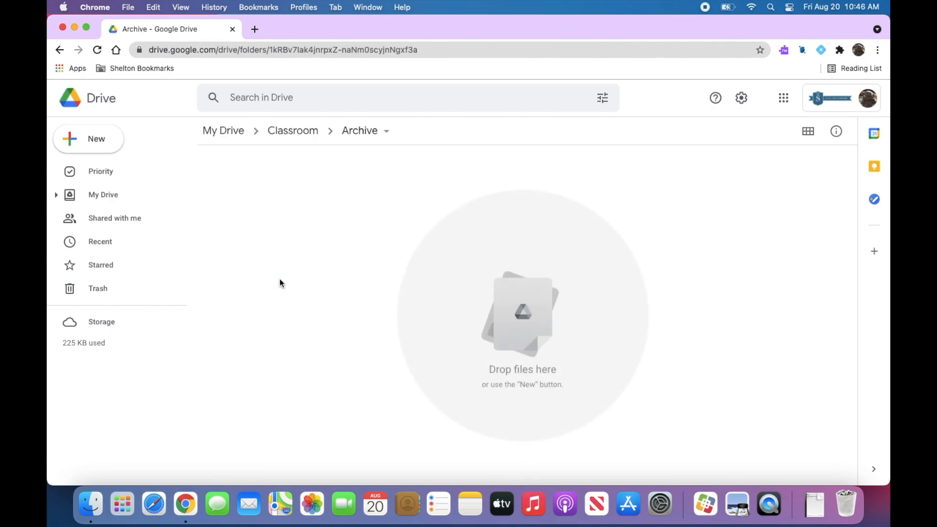
click(91, 146)
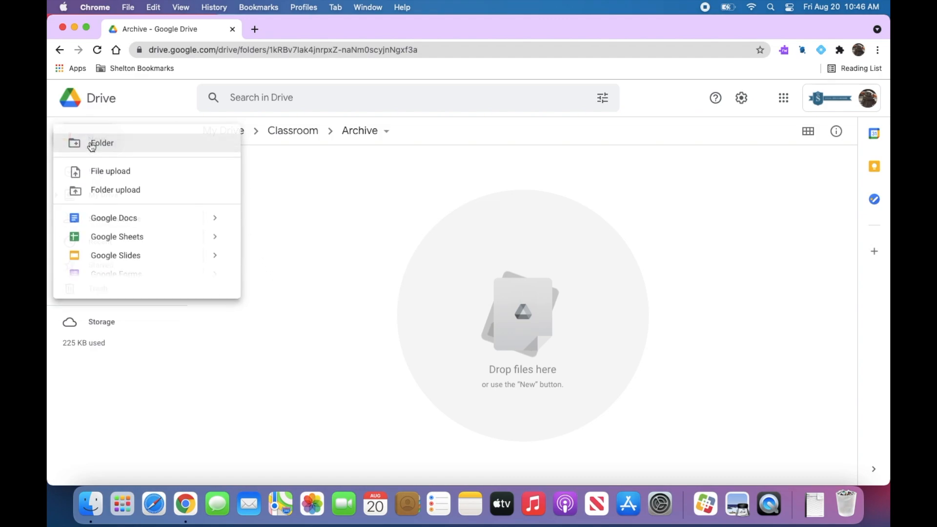
click(91, 144)
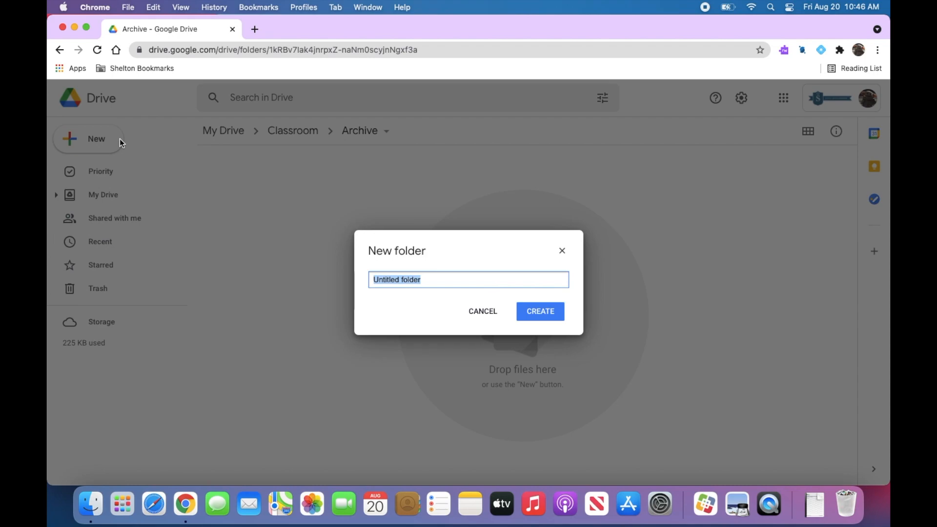
text(2020-2021)
click(536, 312)
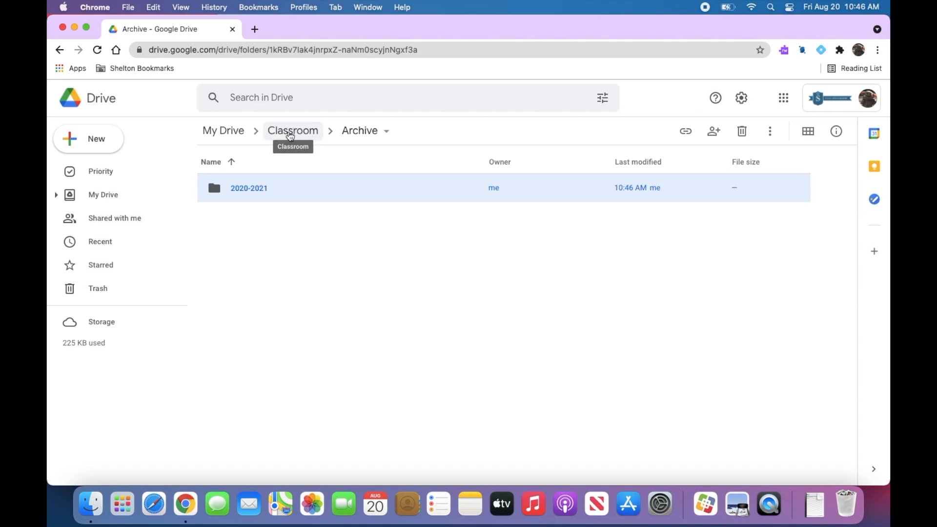
Return to the Classroom folder and move the 3rd Science folder into Archive
click(308, 137)
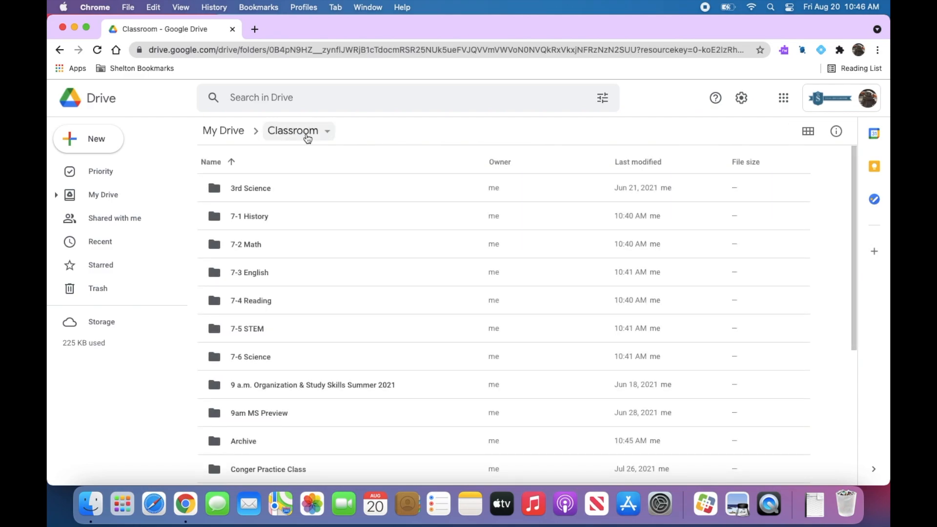
click(292, 197)
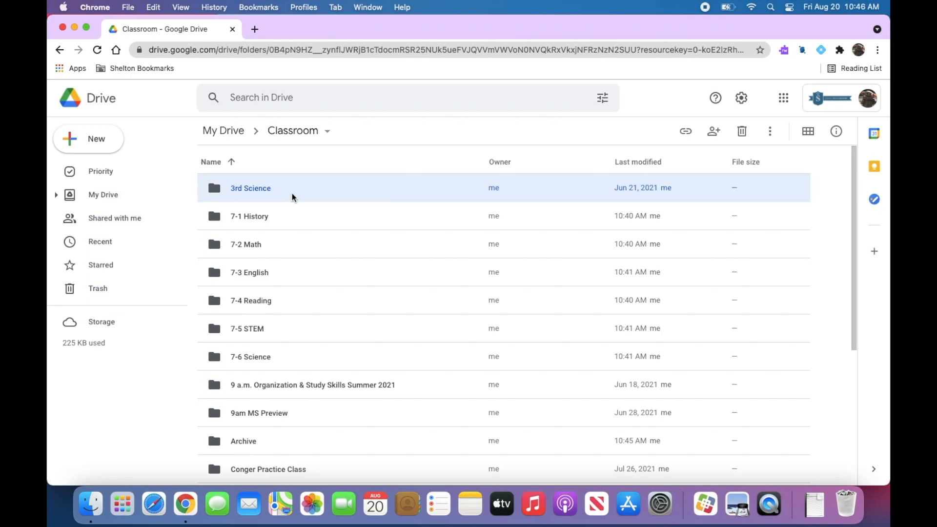
drag(291, 194, 256, 432)
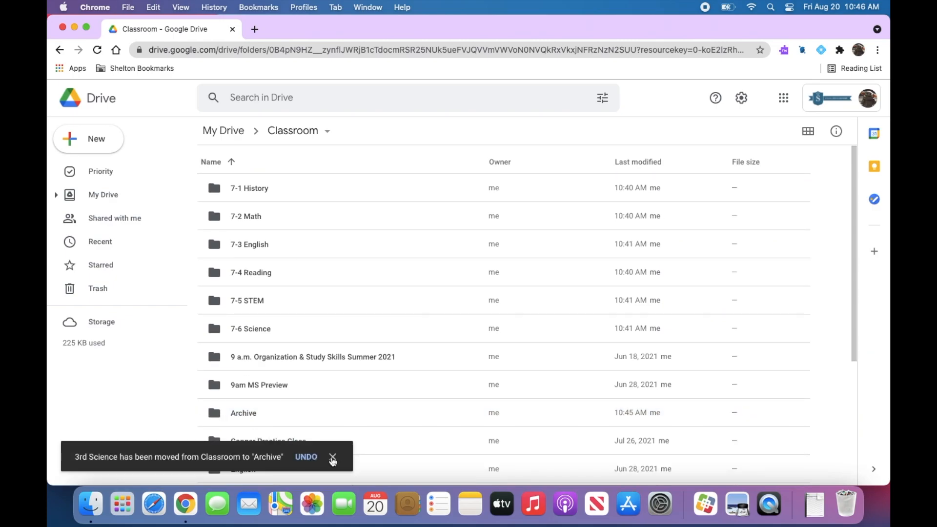
click(332, 457)
Move the five consecutive folders from the practice class directly below Archive through Organization & SS into the Archive folder
scroll(298, 405, down, 5)
scroll(298, 406, down, 2)
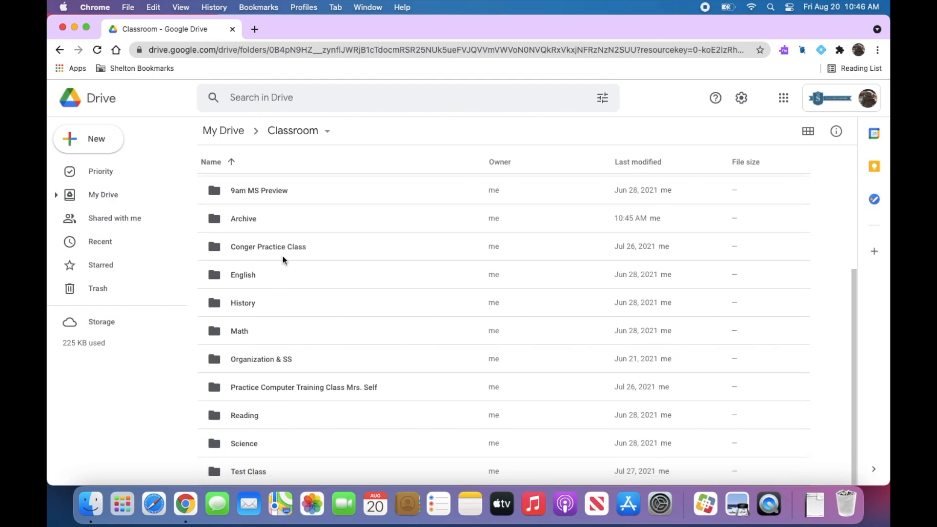
click(326, 252)
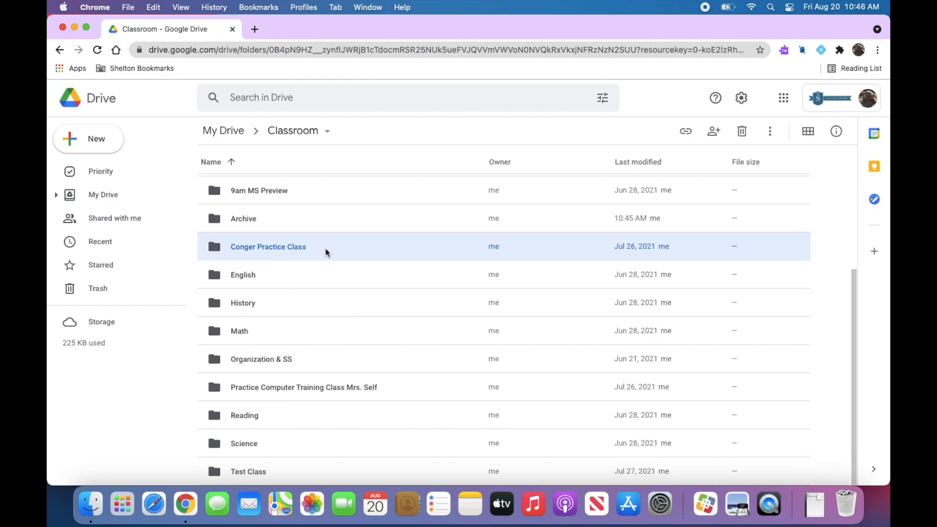
key(shift)
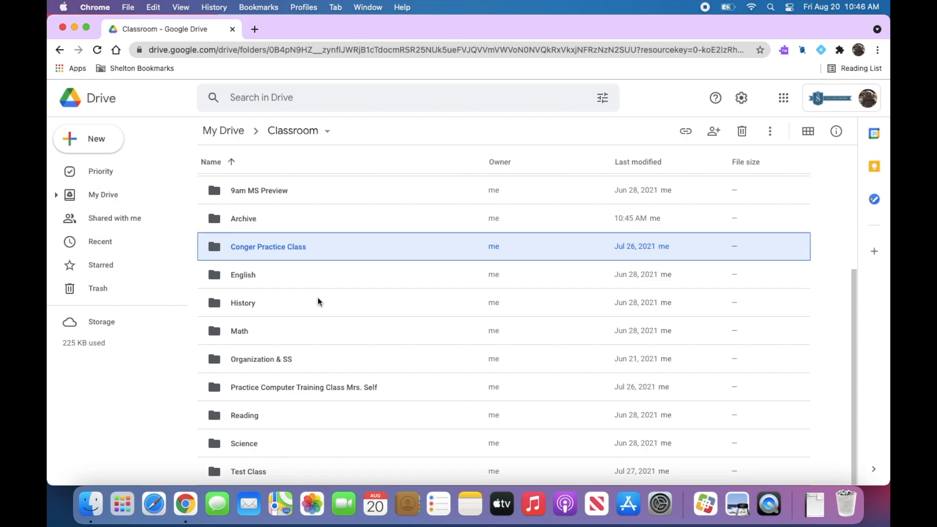
shift+click(317, 363)
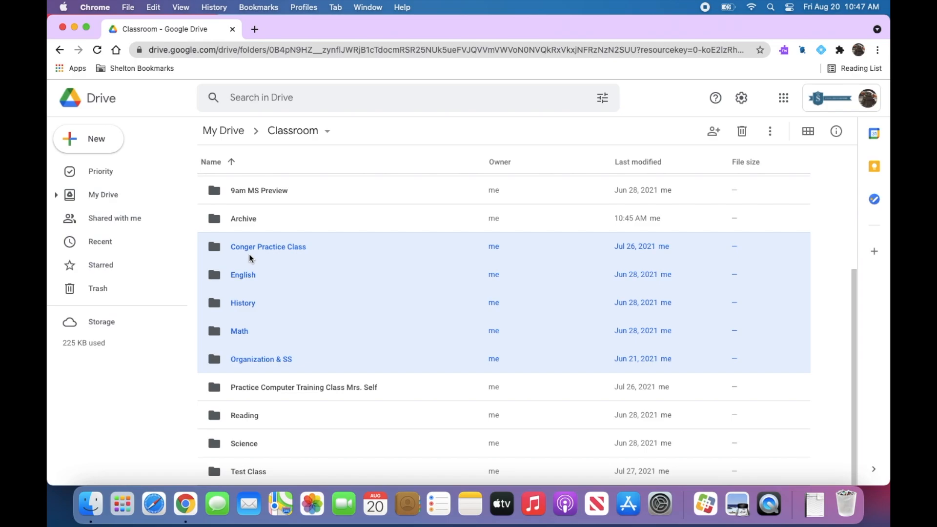
drag(247, 251, 248, 222)
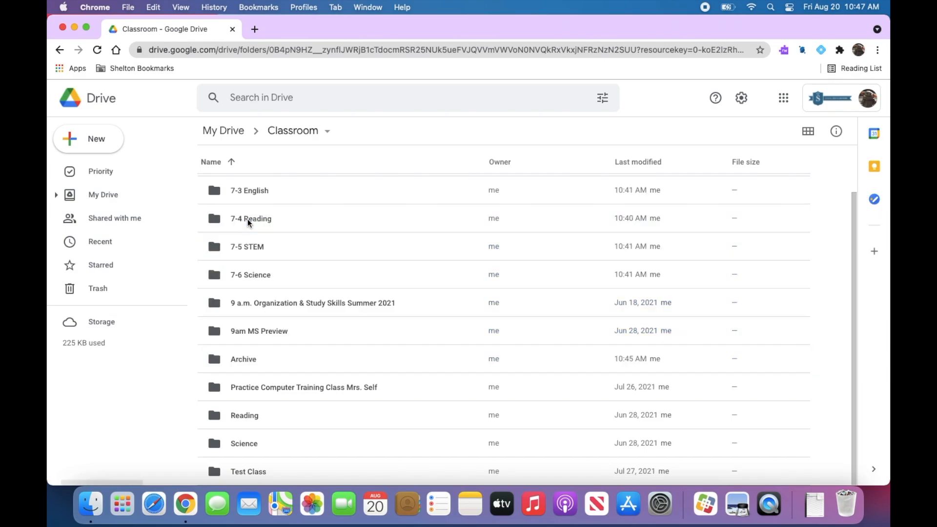
Move 9 a.m. Organization & Study Skills Summer 2021, 9am MS Preview, the computer training practice class, Reading, Science and Test Class into Archive
click(268, 334)
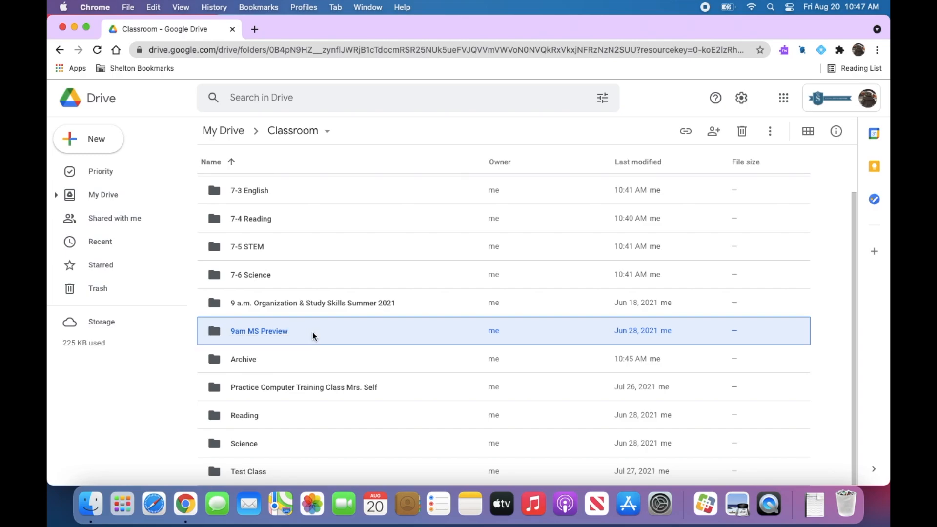
super+click(279, 390)
super+click(256, 415)
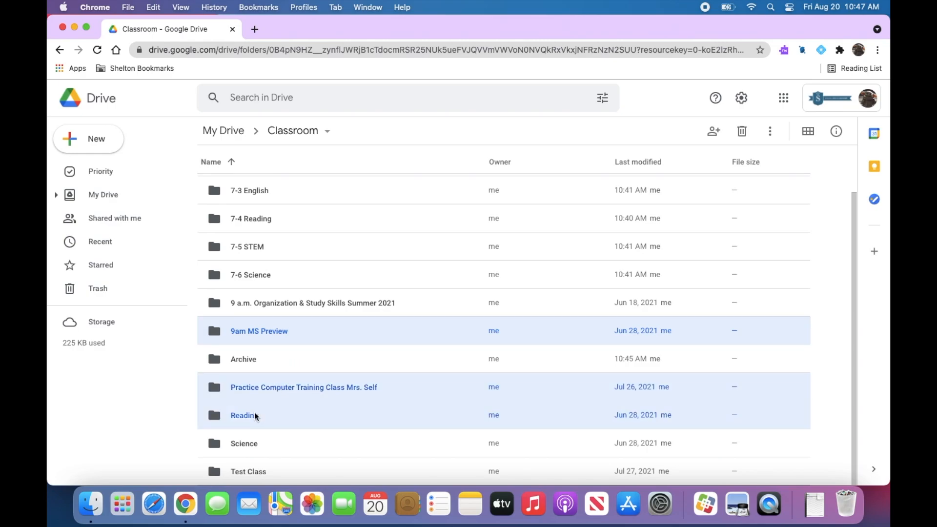
super+click(284, 306)
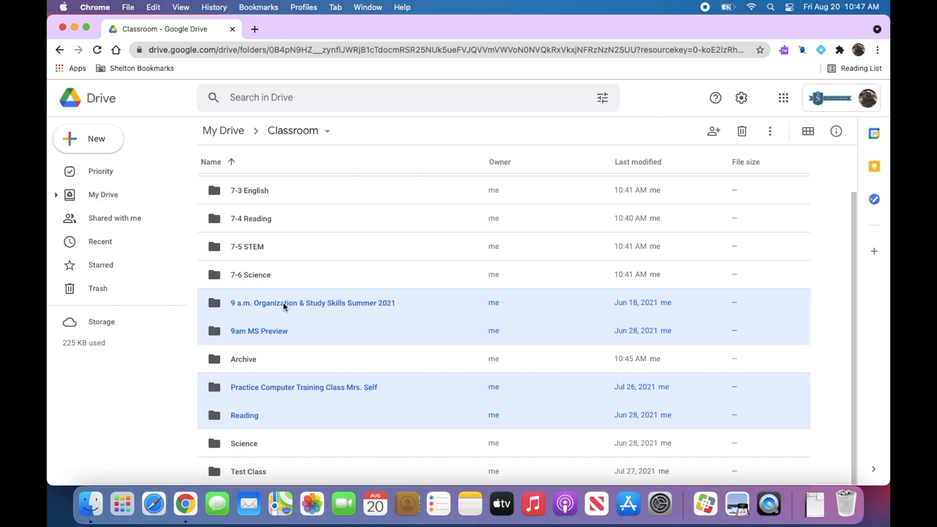
super+click(249, 446)
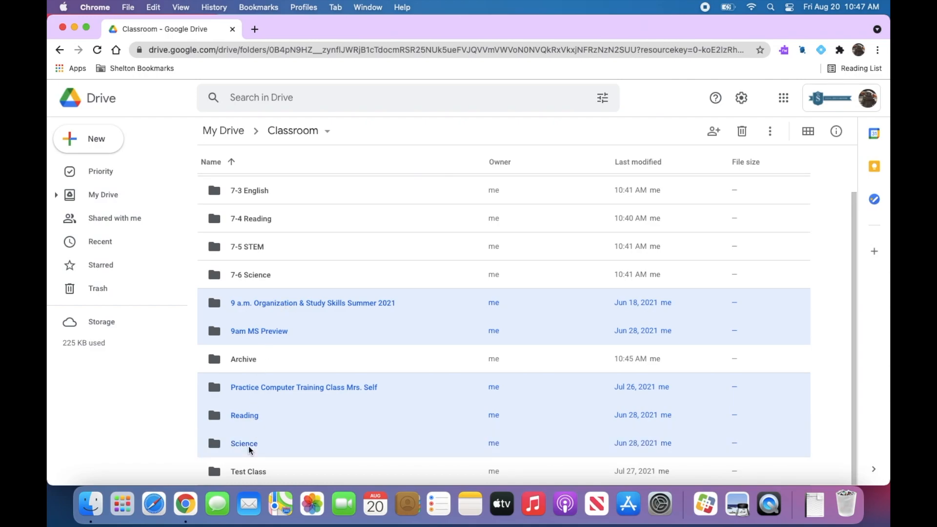
super+click(248, 479)
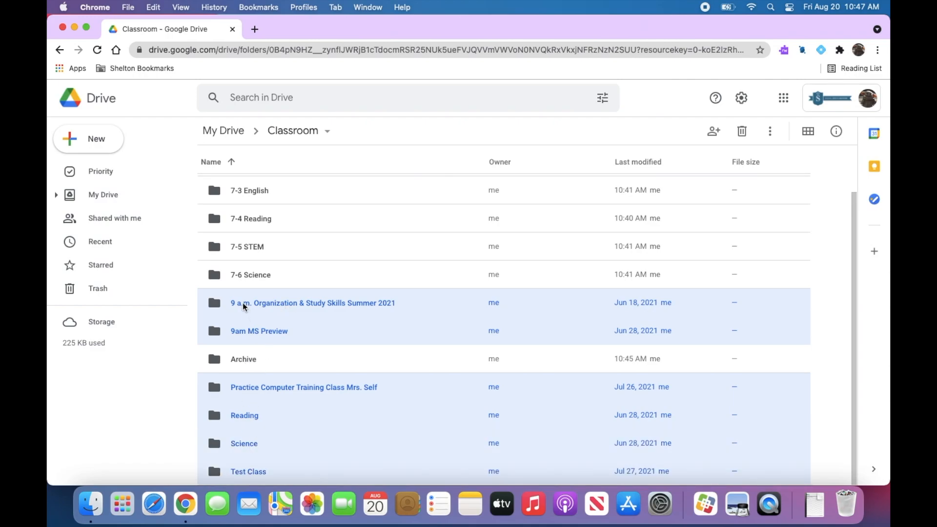
drag(244, 306, 243, 362)
click(325, 454)
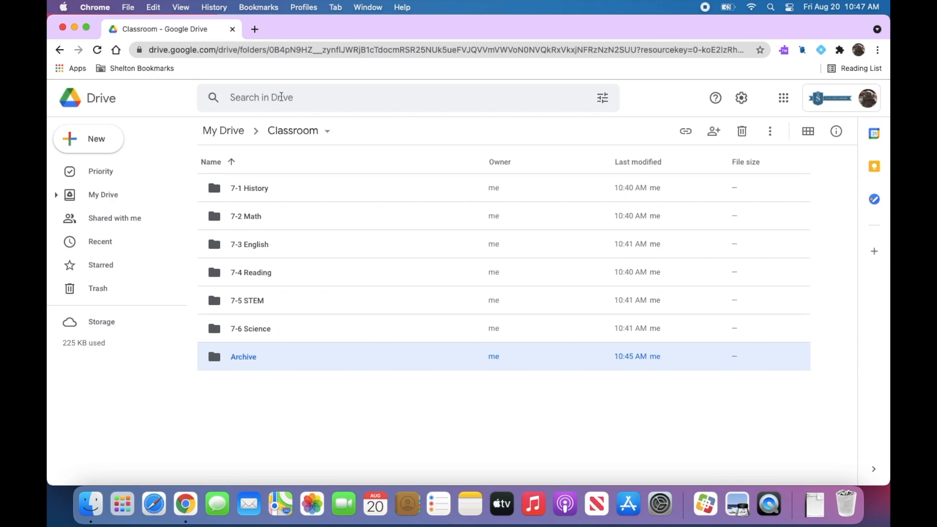
Inside Archive, move 3rd Science, 9 a.m. Organization & Study Skills Summer 2021 and 9am MS Preview into the 2020-2021 folder
double_click(327, 351)
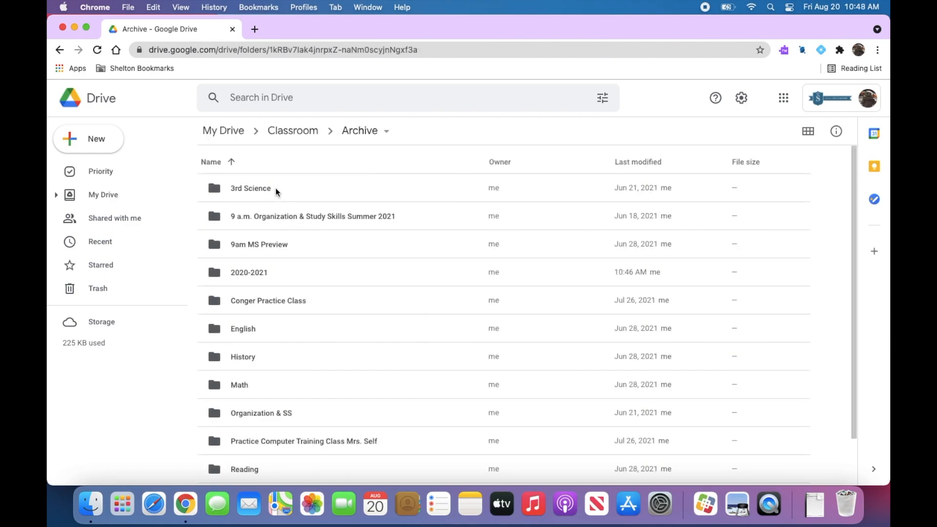
click(276, 191)
shift+click(264, 247)
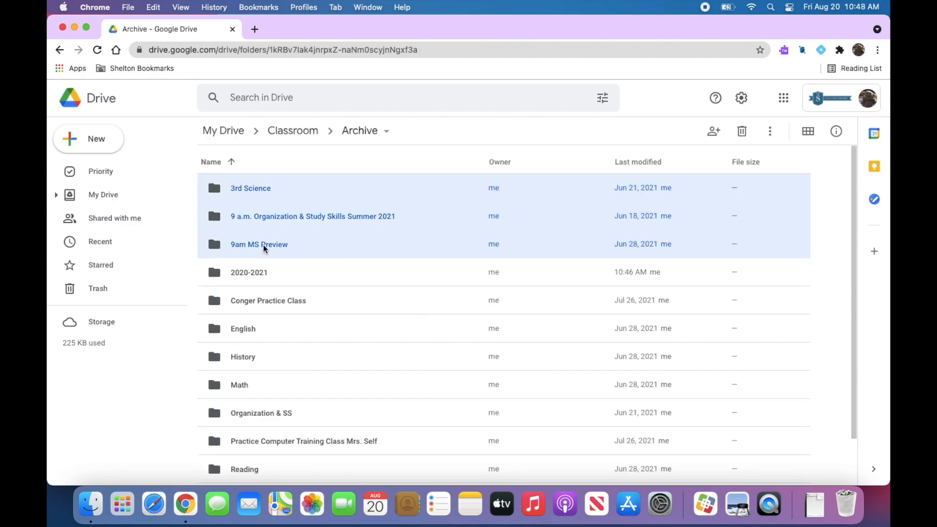
drag(263, 248, 258, 272)
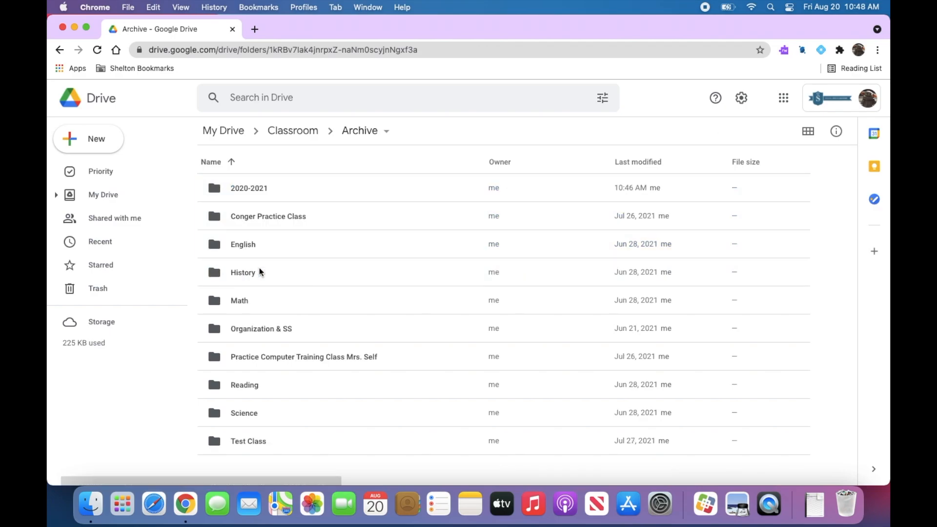
Move all remaining class folders in Archive, from the practice class through Test Class, into the 2020-2021 folder
click(261, 221)
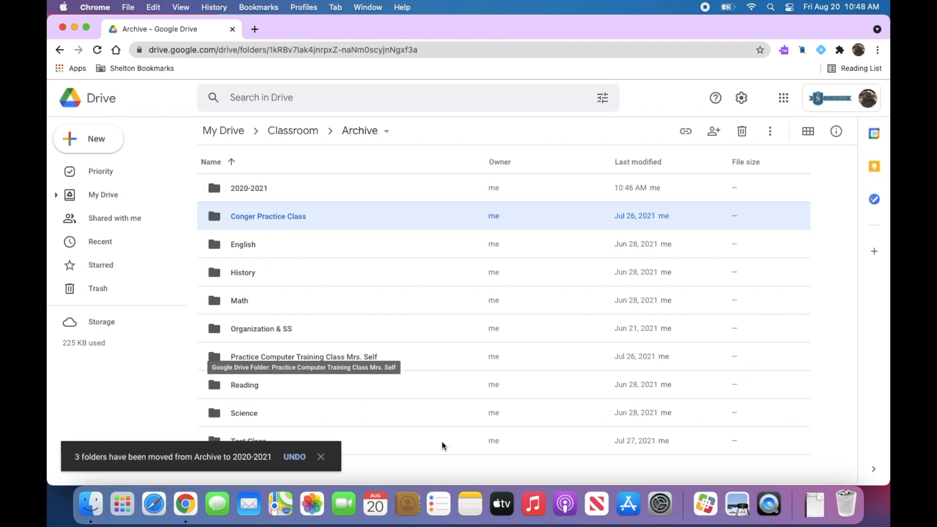
shift+click(443, 445)
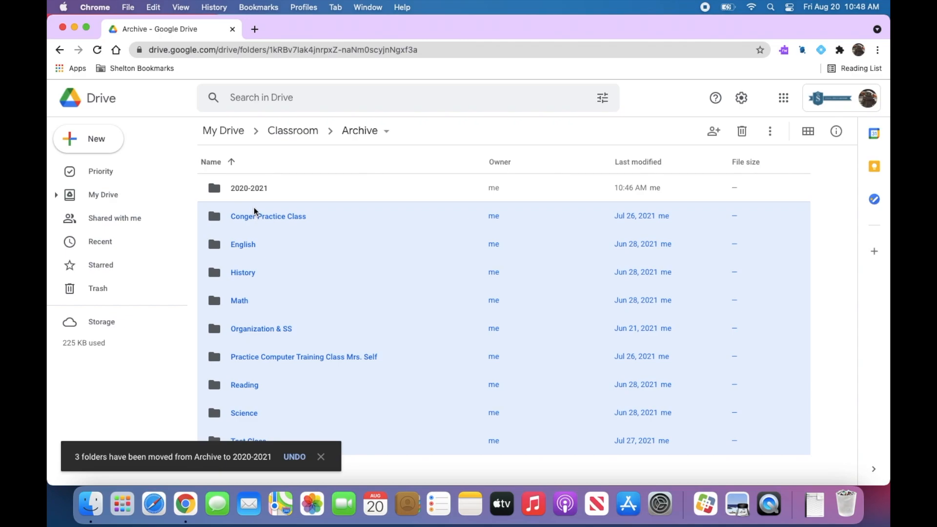
drag(253, 213, 253, 190)
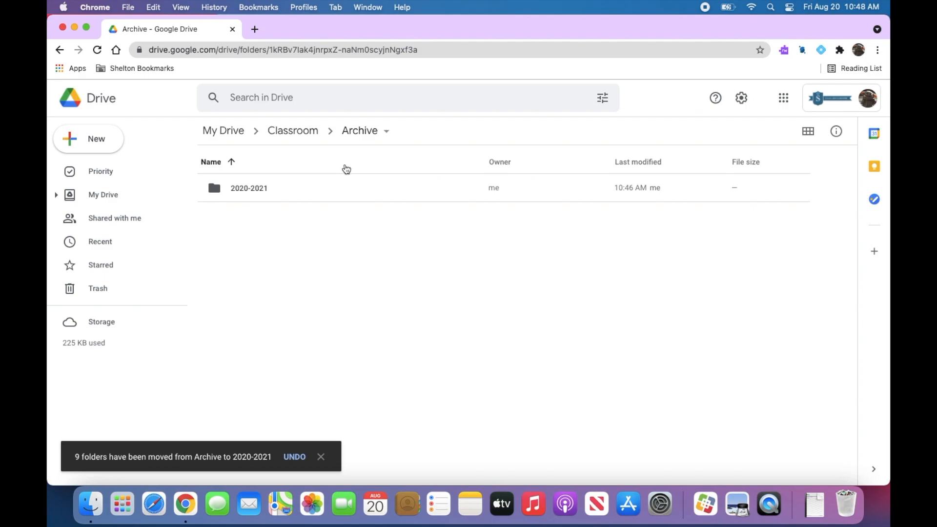
Go back to the Classroom folder and change the 7-2 Math folder's color to red
click(300, 138)
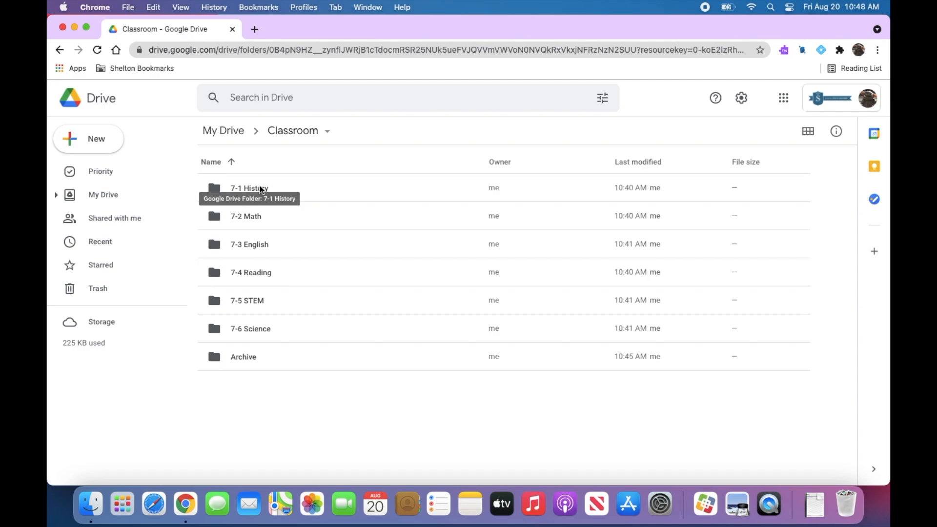
click(254, 216)
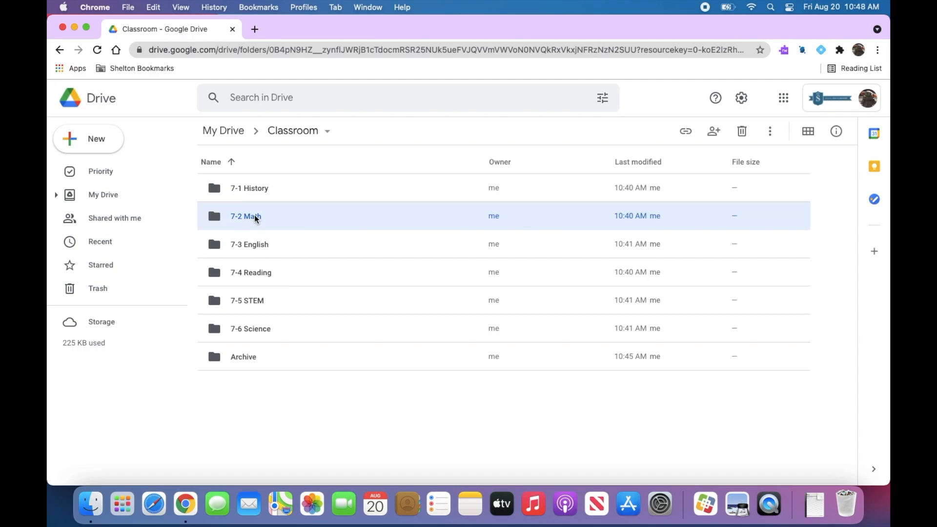
right_click(295, 215)
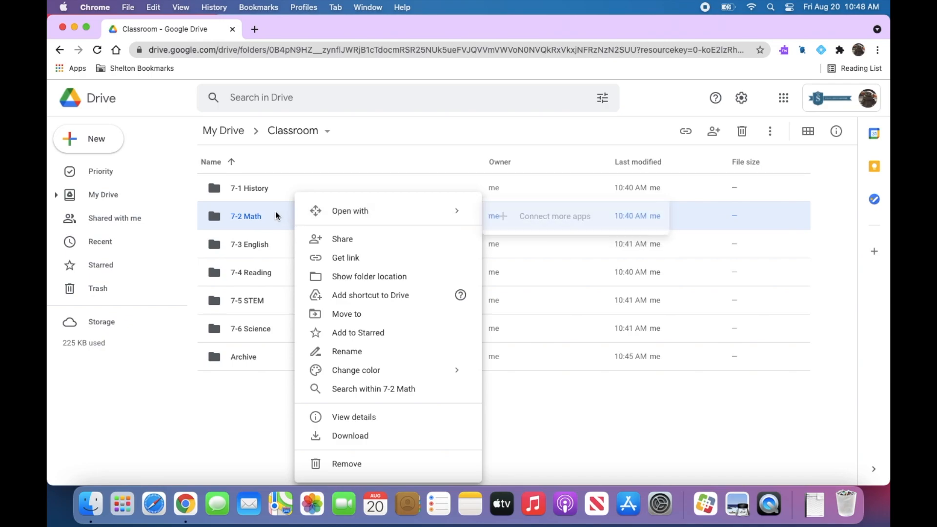
click(276, 216)
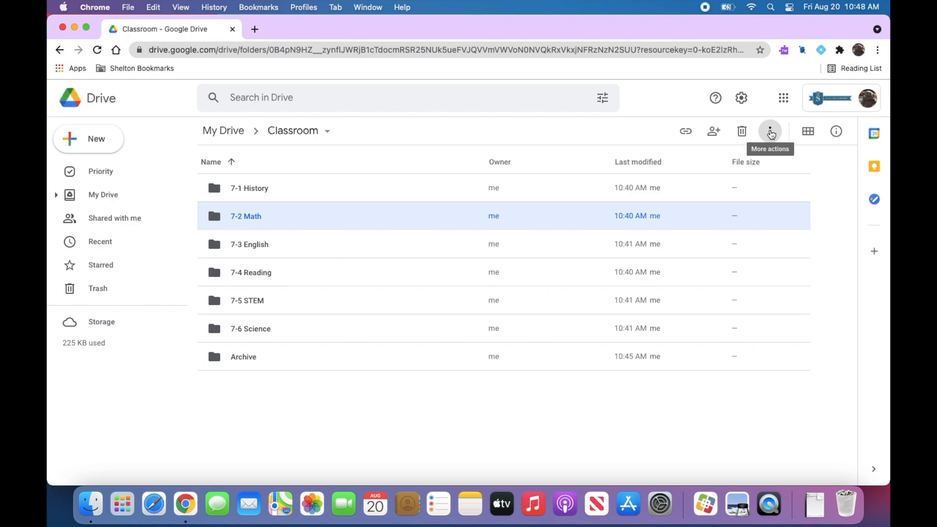
click(770, 133)
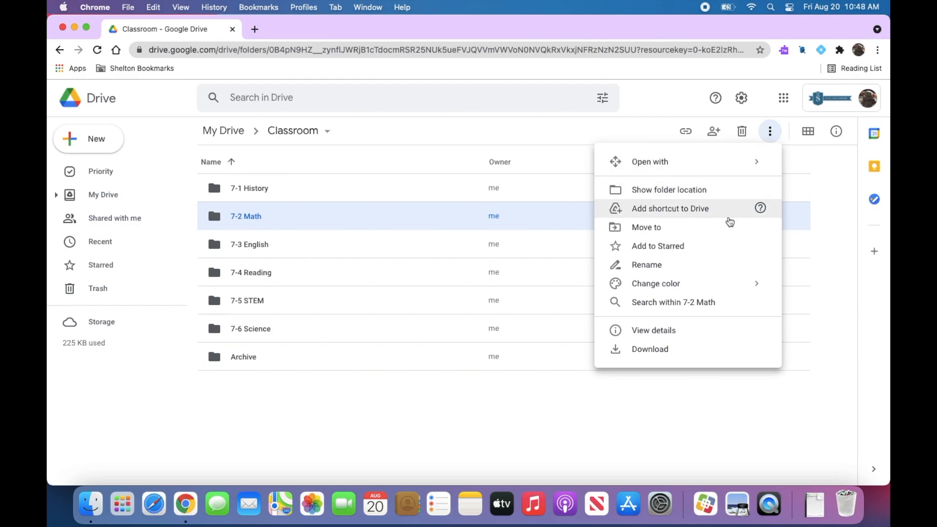
mouse_move(707, 286)
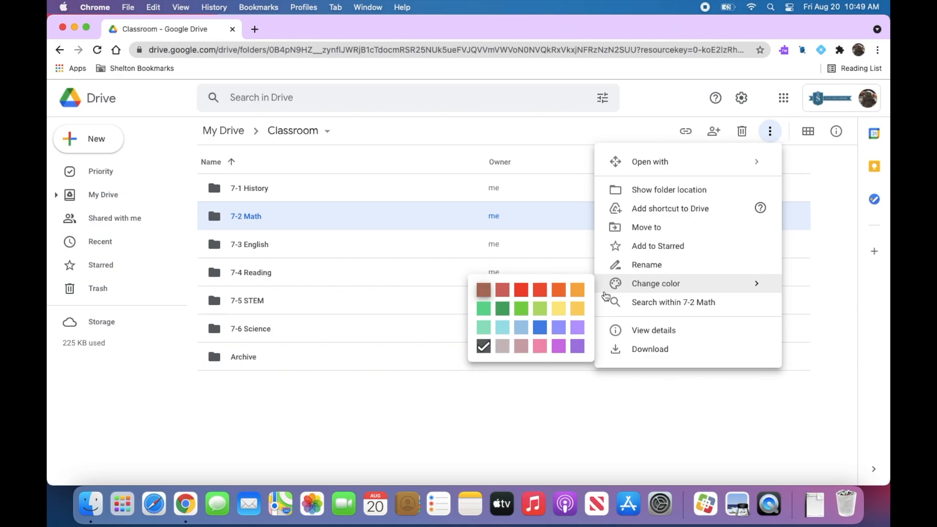
click(523, 297)
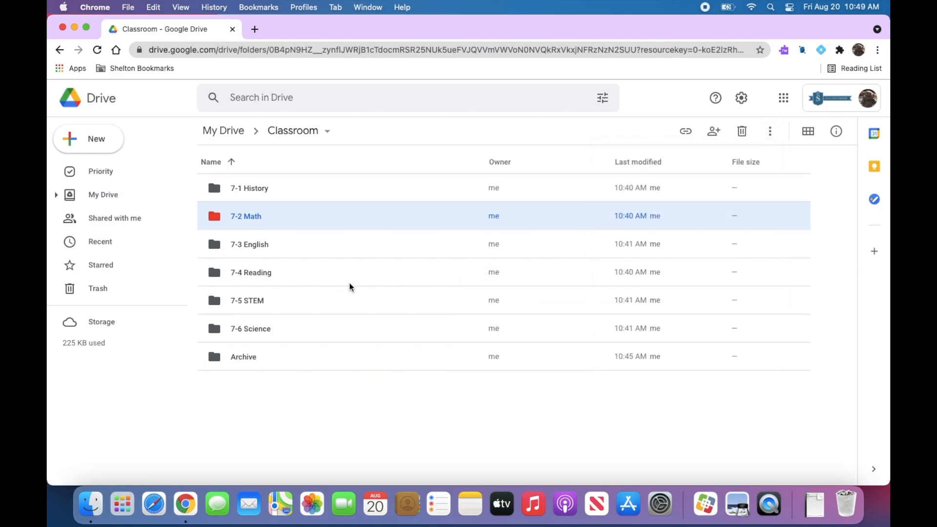
Change the color of the 7-1 History folder to blue
click(260, 251)
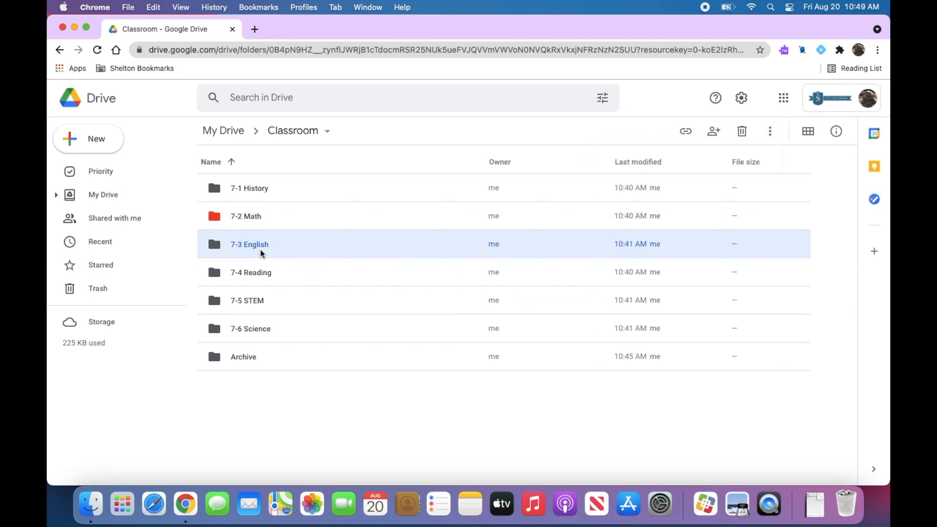
click(254, 195)
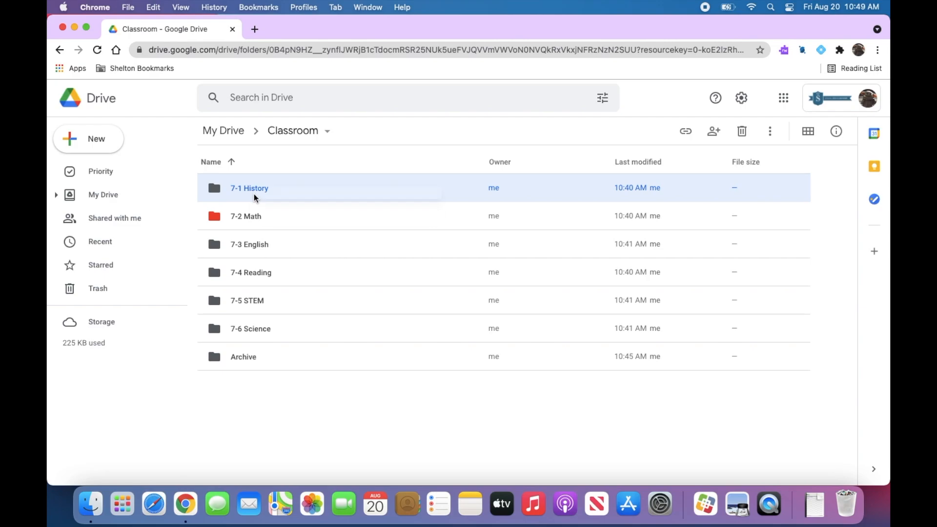
right_click(254, 195)
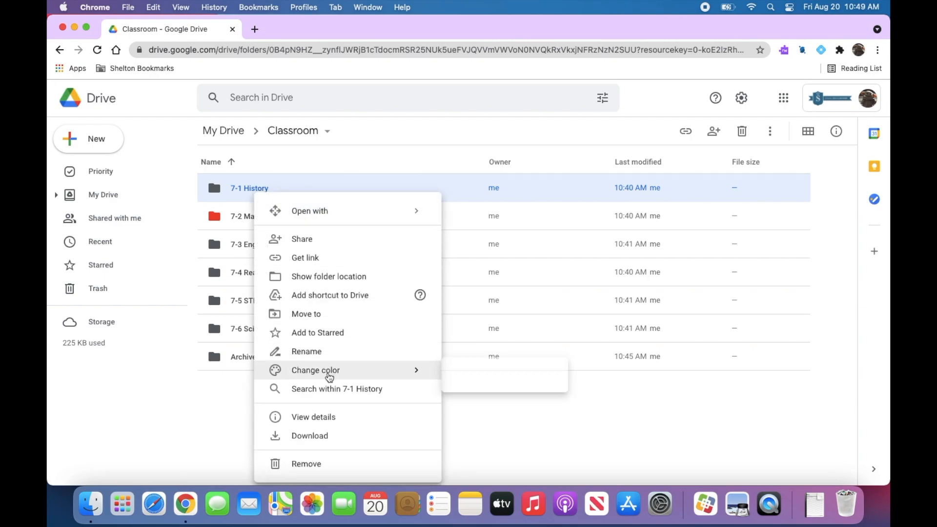
mouse_move(329, 373)
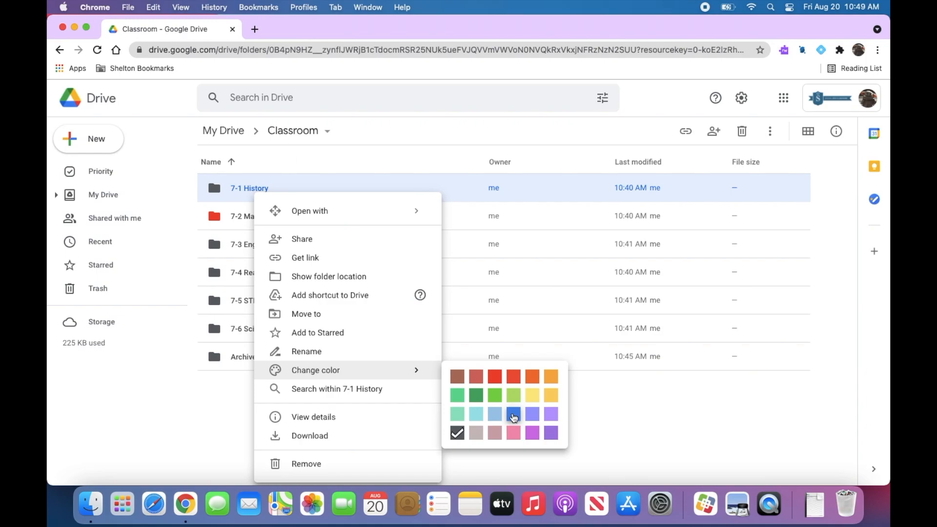
click(513, 415)
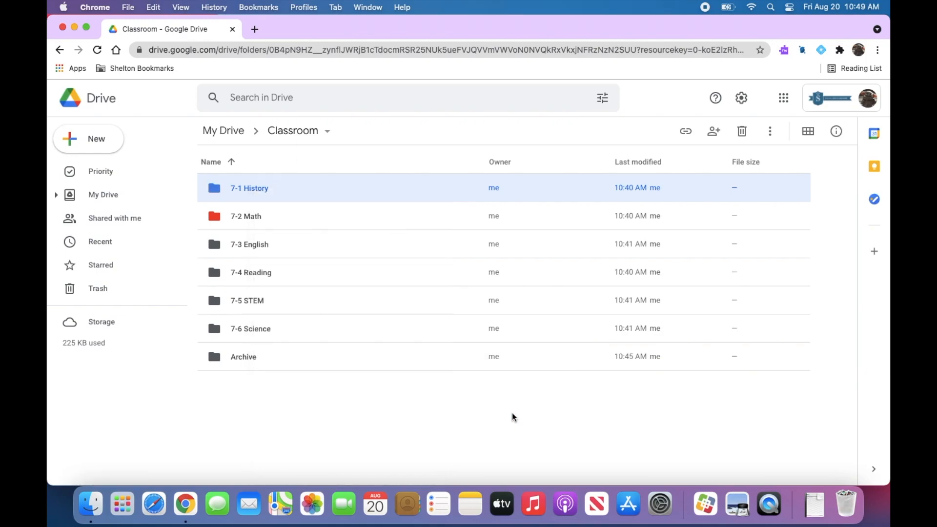
Change the color of the 7-3 English folder to orange
click(251, 246)
right_click(251, 247)
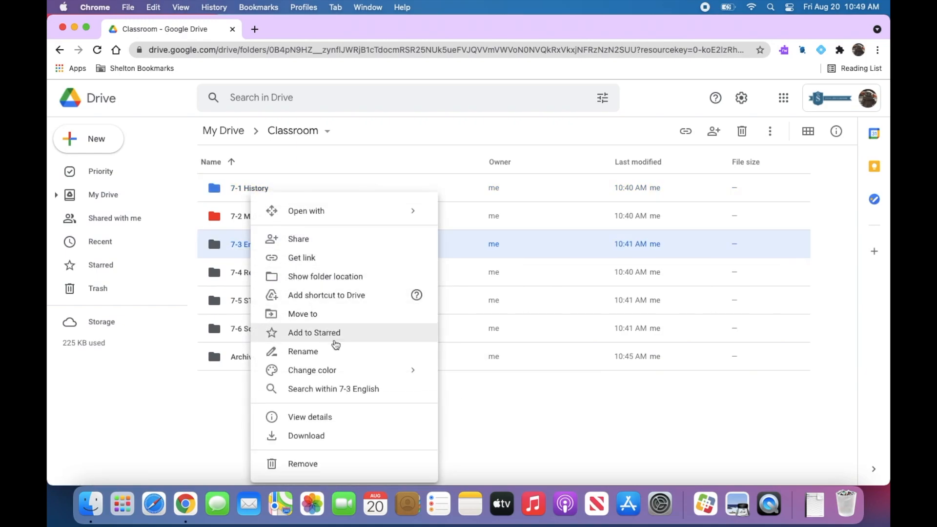
mouse_move(354, 373)
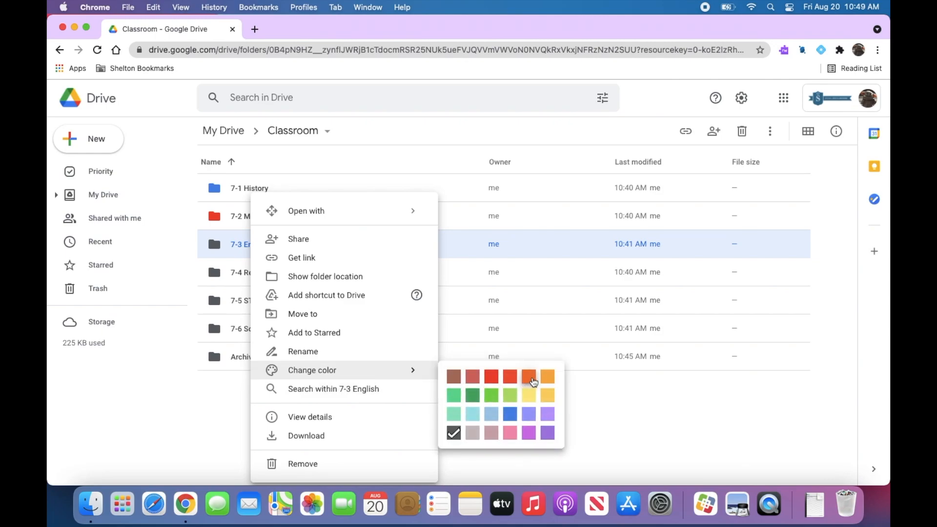
click(528, 377)
Change the color of the 7-4 Reading folder to light blue
click(258, 272)
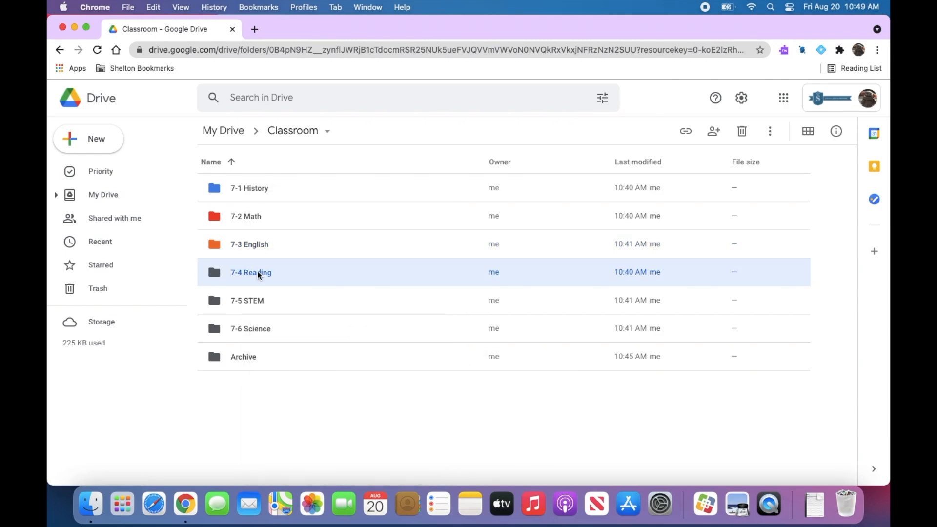
right_click(257, 274)
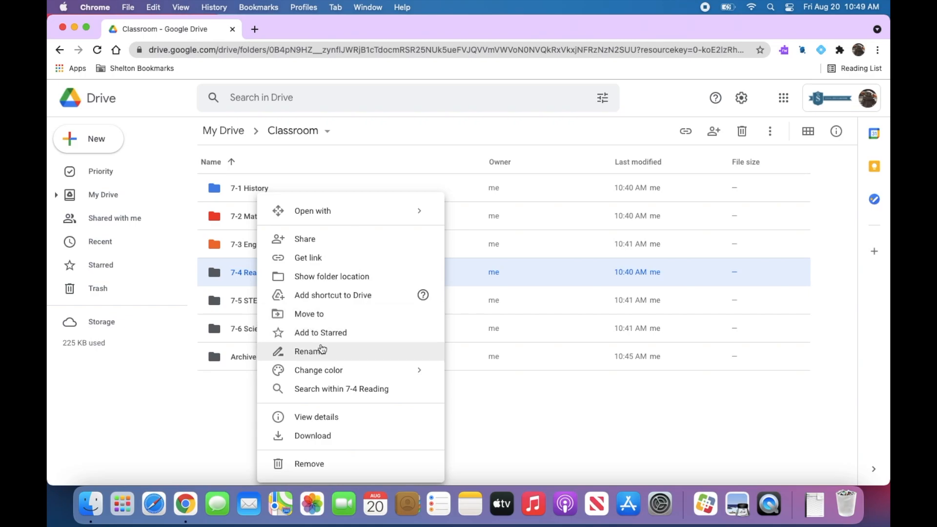
mouse_move(331, 376)
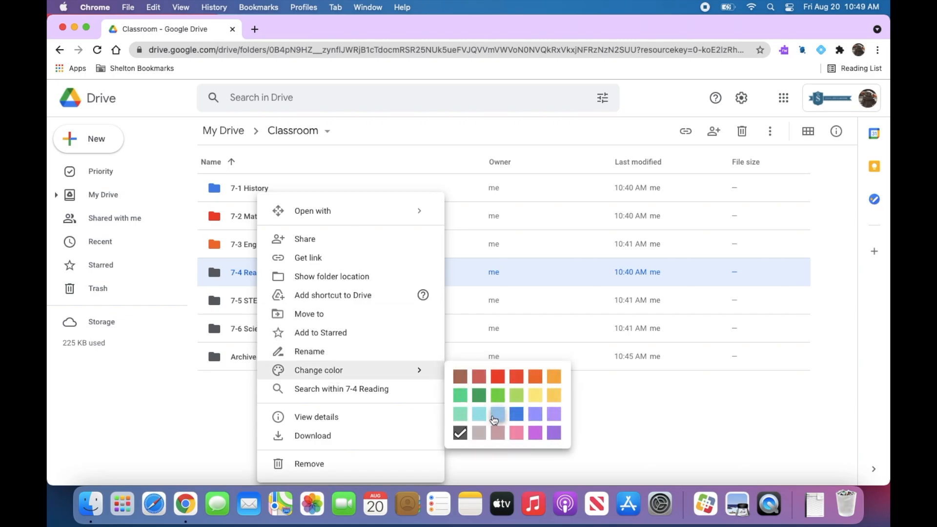
click(492, 419)
Change the color of the 7-6 Science folder to dark green
click(259, 329)
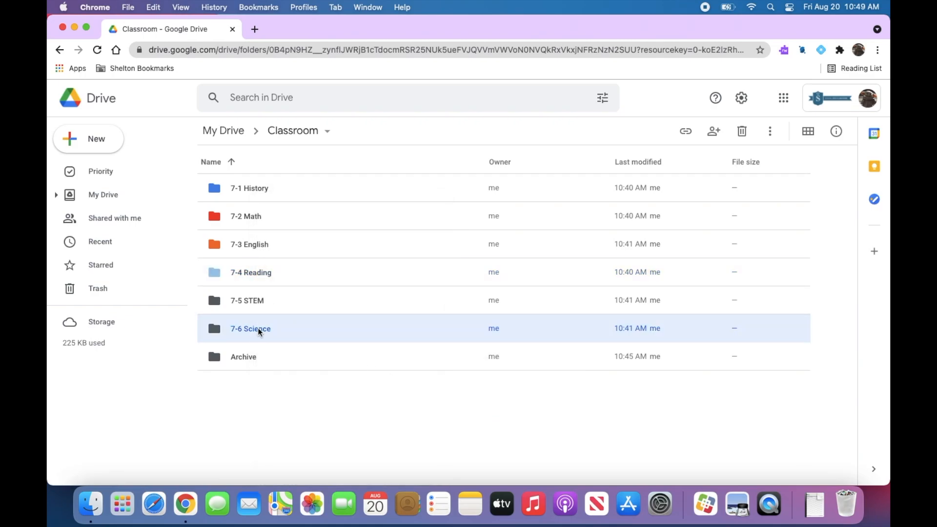
right_click(258, 329)
mouse_move(330, 376)
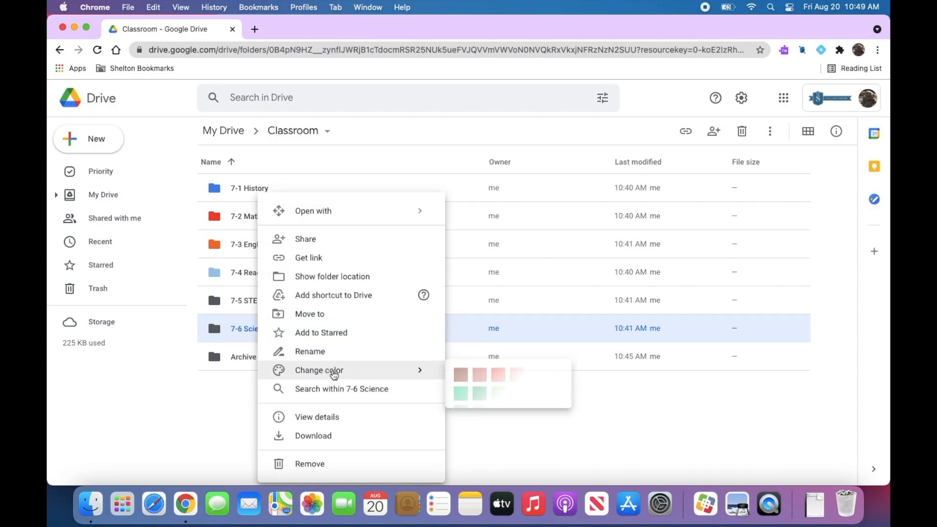
click(480, 395)
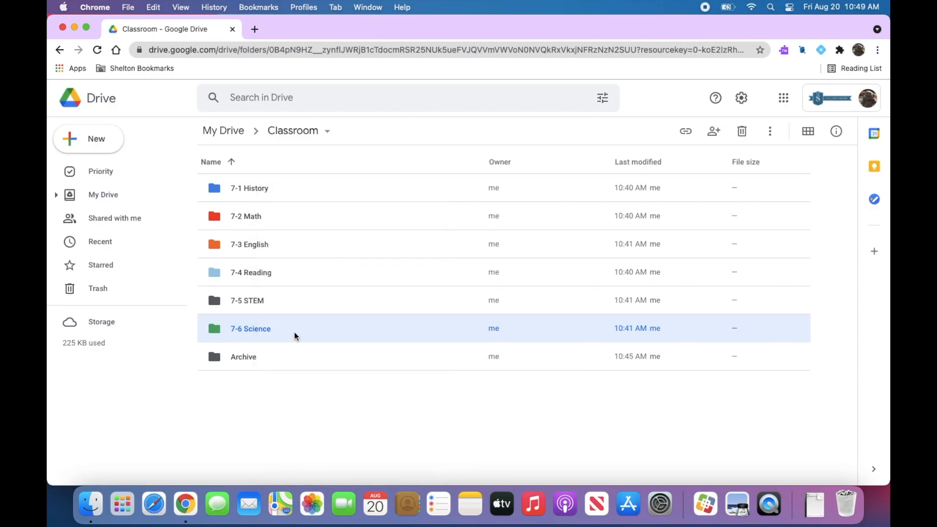
Change the color of the 7-5 STEM folder to purple and clear the selection
click(270, 307)
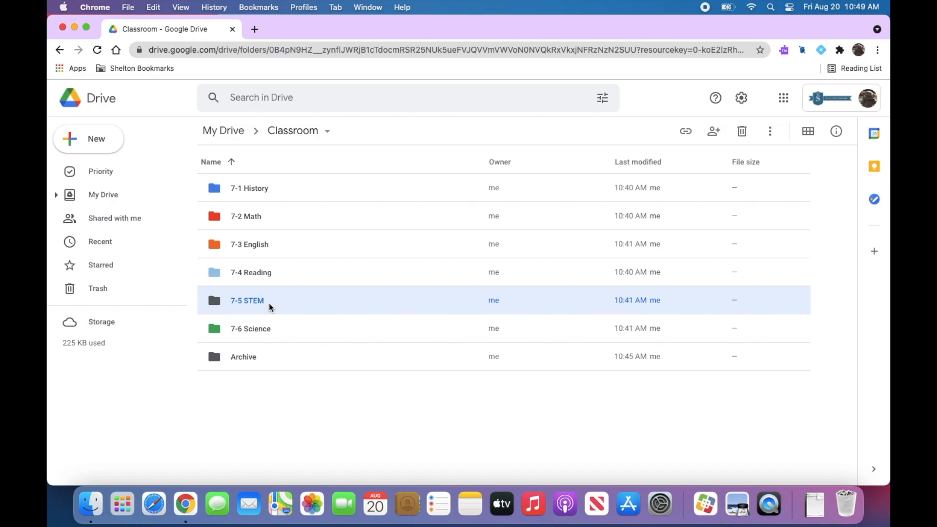
right_click(269, 306)
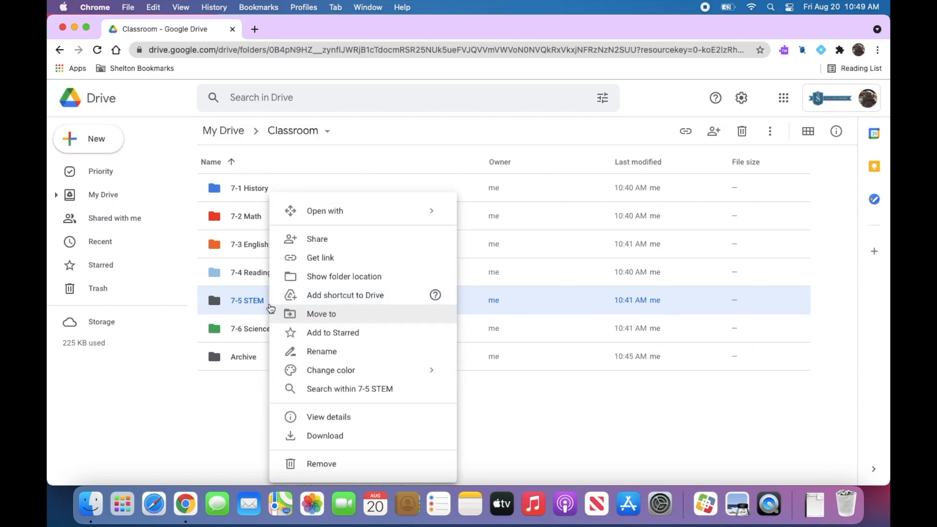
mouse_move(362, 372)
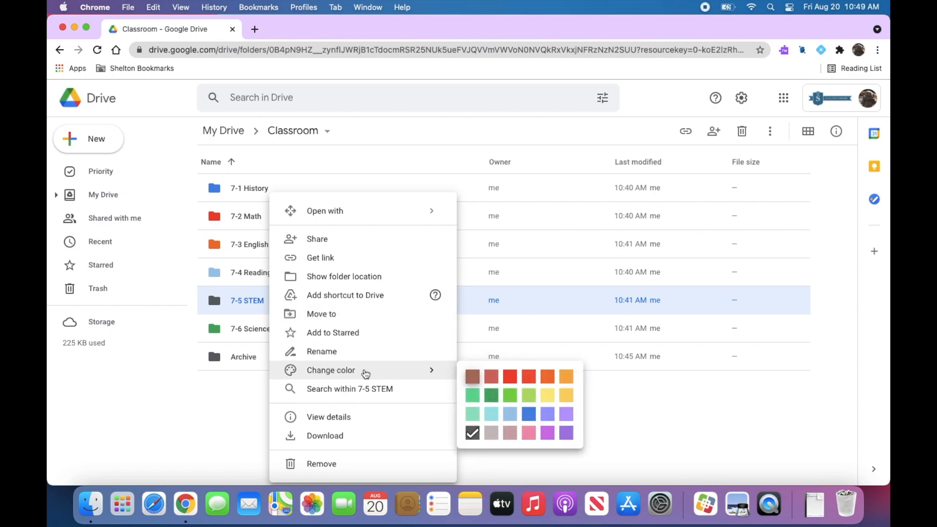
click(566, 433)
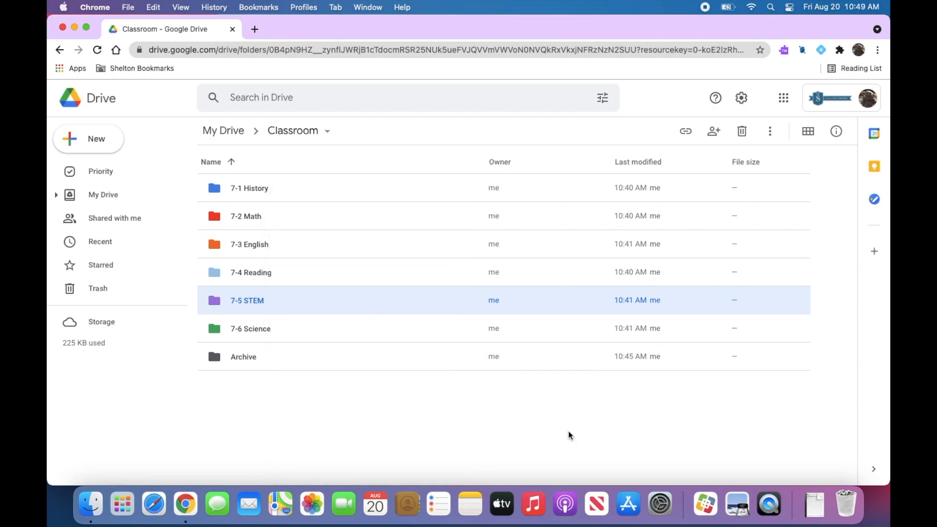
click(375, 415)
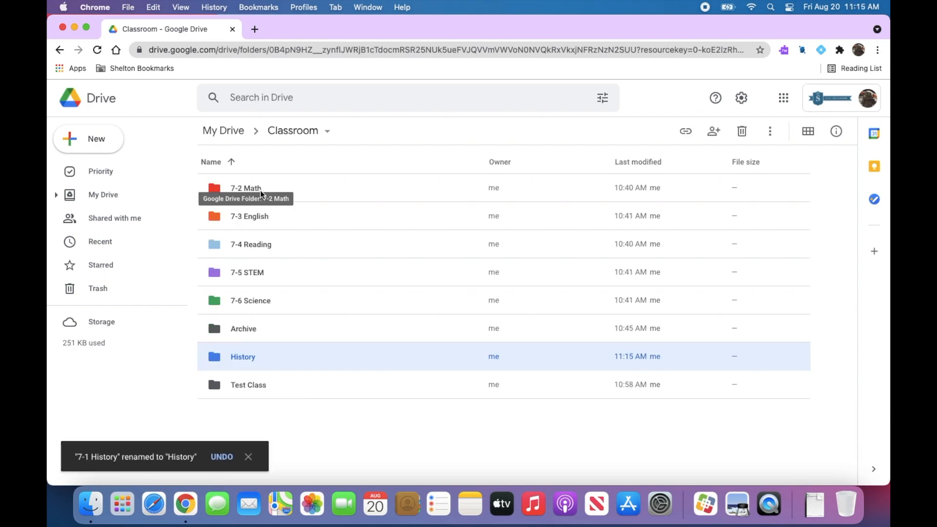
Rename the red 7-2 Math folder to Math by removing its number prefix
right_click(262, 194)
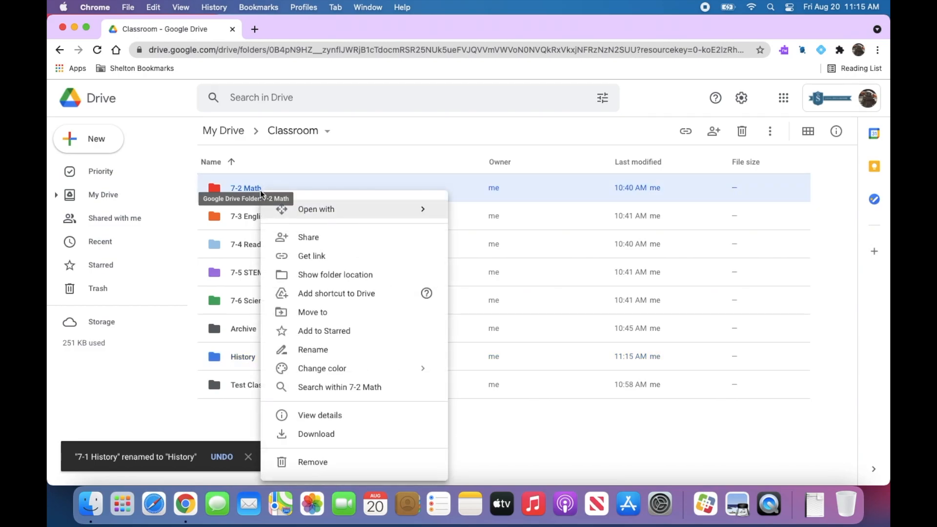
click(331, 350)
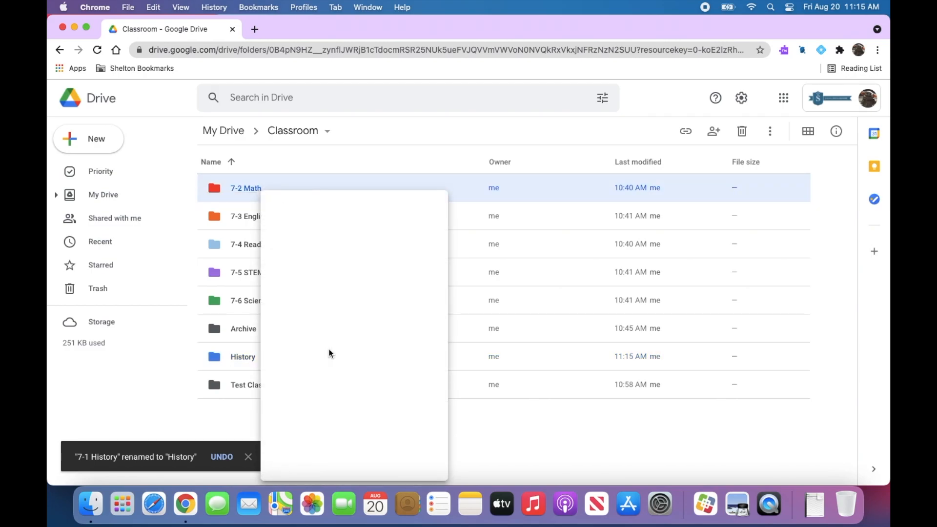
click(388, 278)
key(BackSpace)
key(BackSpace)
key(BackSpace)
key(BackSpace)
click(545, 317)
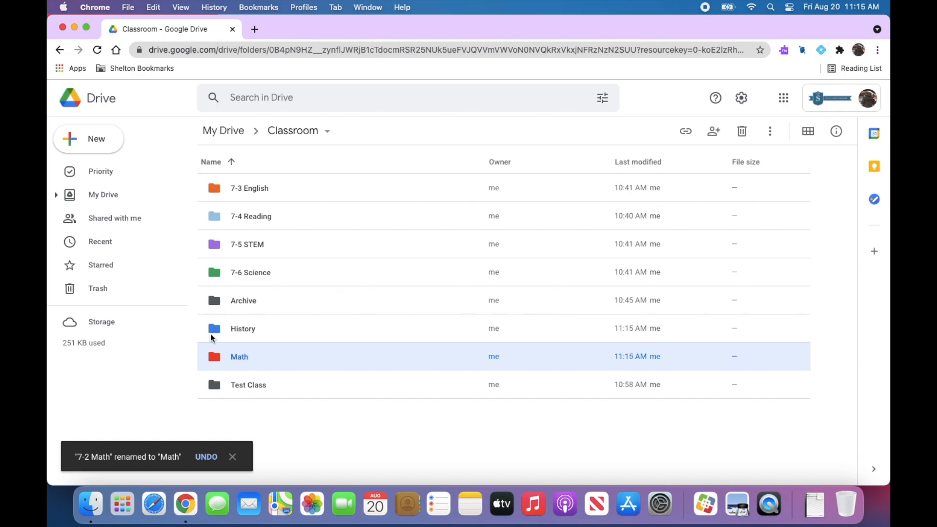
Rename the blue History folder to 1 History
right_click(227, 337)
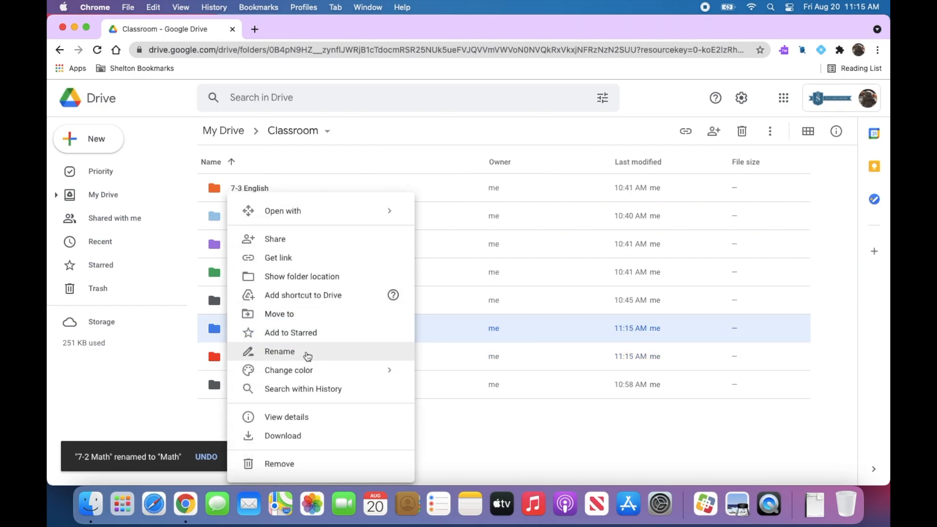
click(307, 352)
click(375, 281)
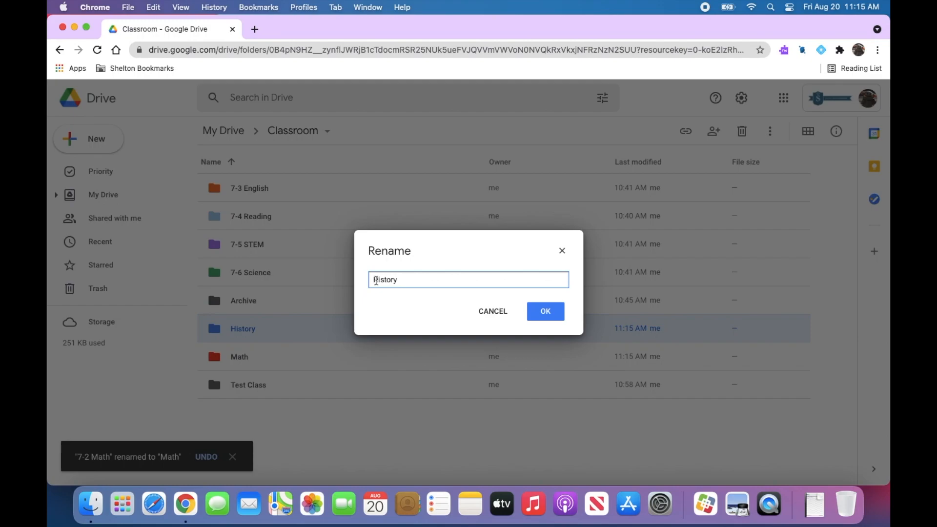
text(1)
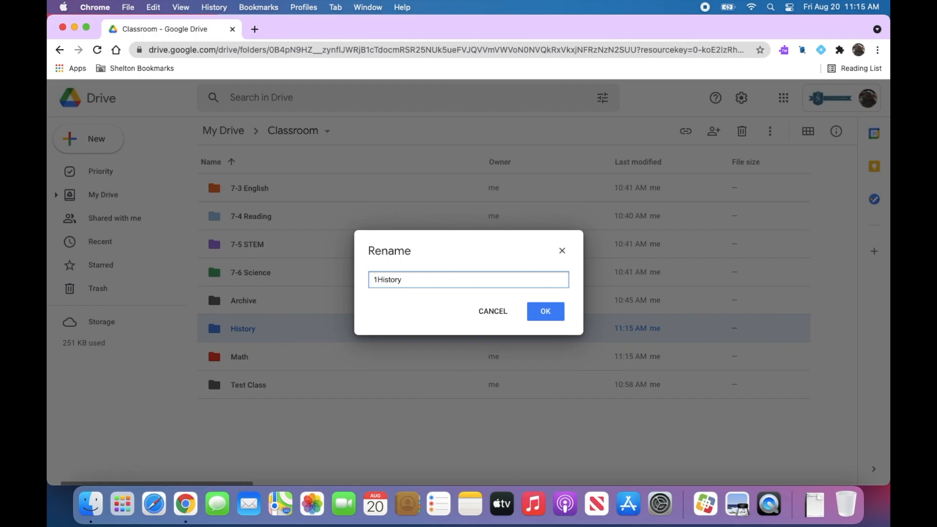
click(543, 318)
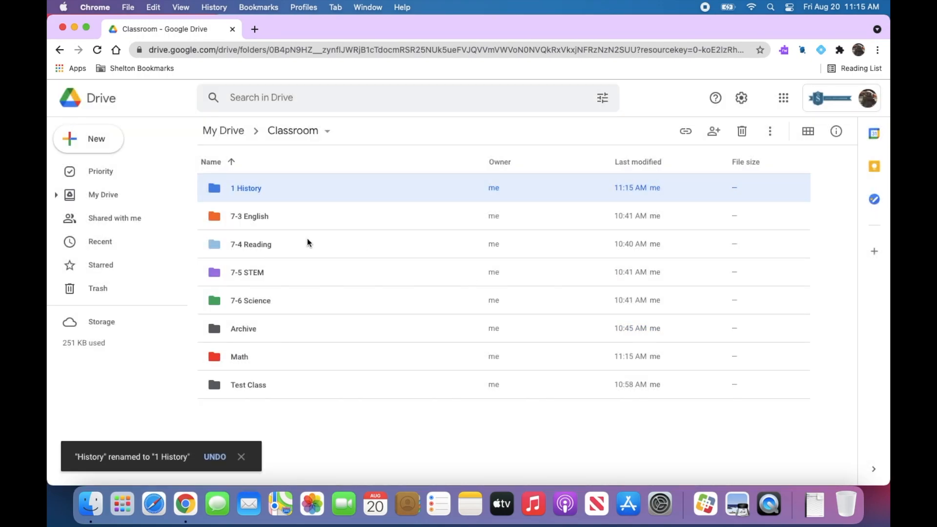
Rename the red Math folder to 2 Math
right_click(236, 367)
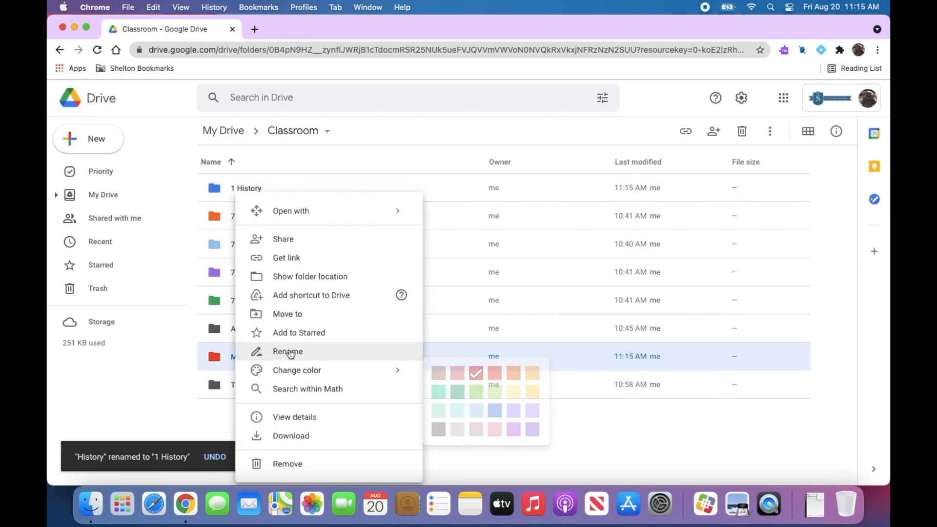
click(288, 353)
key(Left)
text(2)
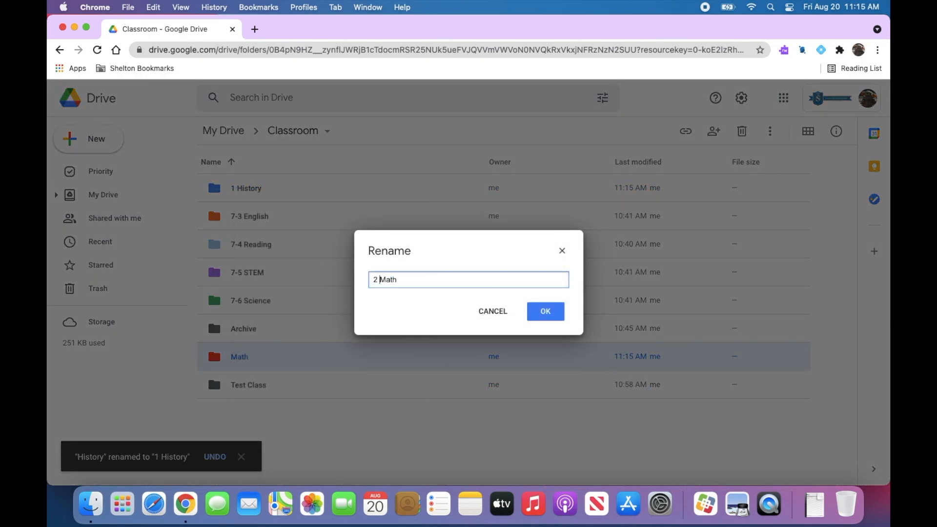
click(558, 309)
Rename the orange 7-3 English folder to 3 English
right_click(252, 247)
click(292, 352)
key(Left)
key(Delete)
key(Delete)
click(547, 311)
Rename the light blue 7-4 Reading folder to 4 Reading
right_click(263, 274)
click(300, 351)
key(Left)
key(Delete)
key(Delete)
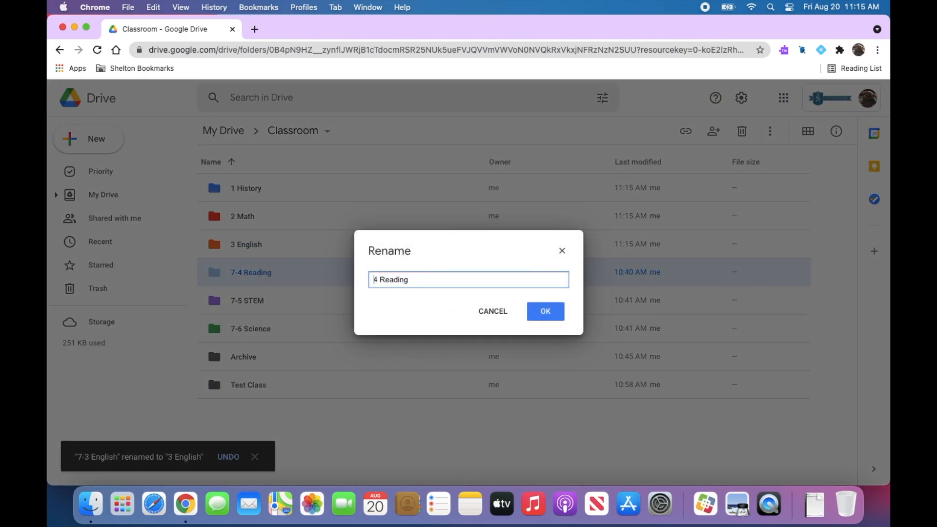
click(547, 310)
Rename the purple 7-5 STEM folder to 5 STEM
right_click(255, 310)
click(301, 351)
key(Left)
key(Delete)
key(Delete)
click(546, 311)
Rename the green 7-6 Science folder to 6 Science
right_click(256, 329)
click(300, 350)
key(Left)
key(Delete)
key(Delete)
key(Return)
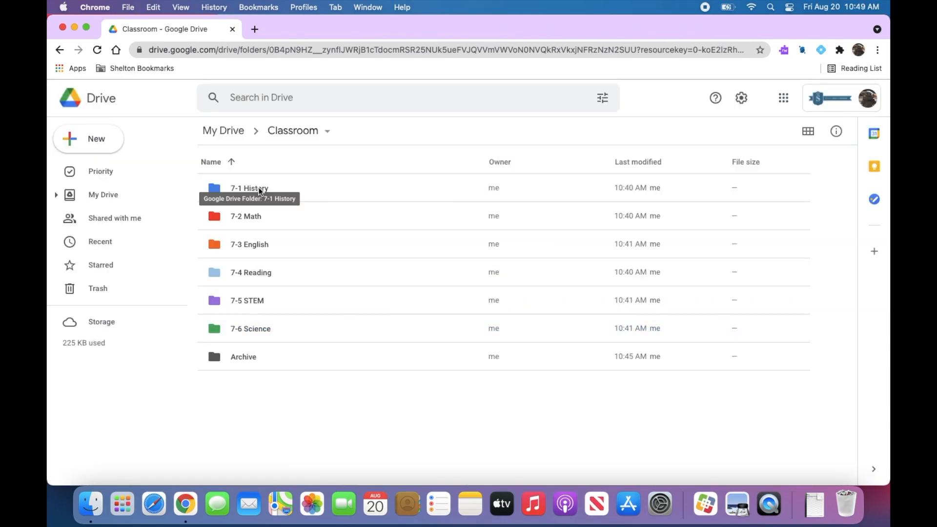
Open the 7-1 History folder and create a subfolder named HW in it
double_click(304, 194)
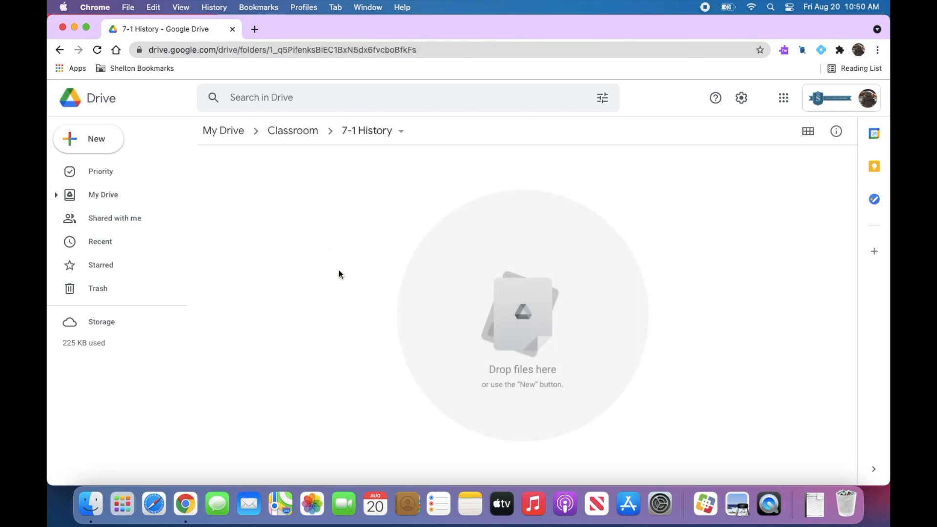
click(77, 140)
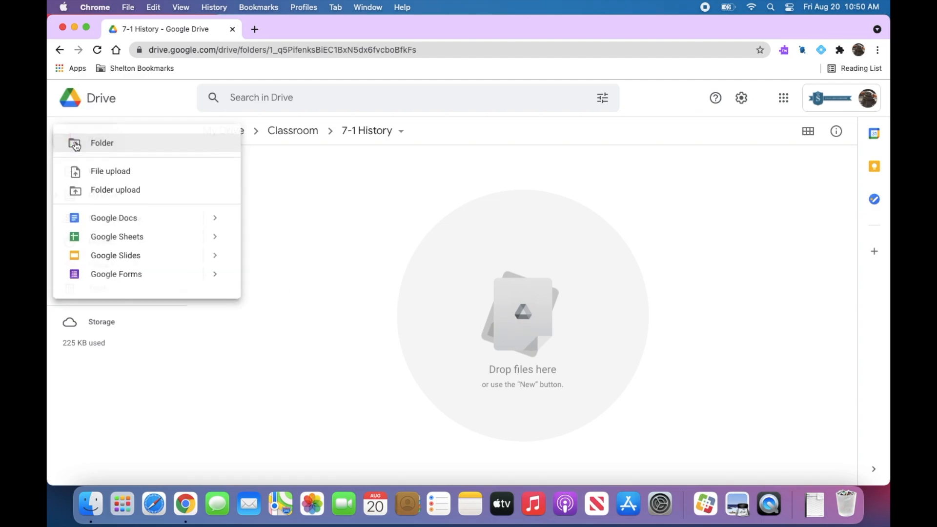
click(87, 147)
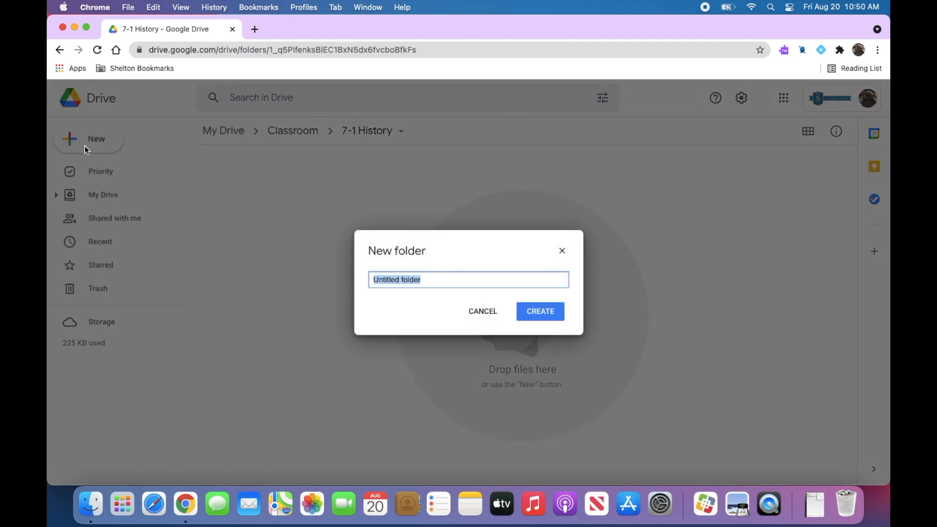
text(HW)
click(533, 315)
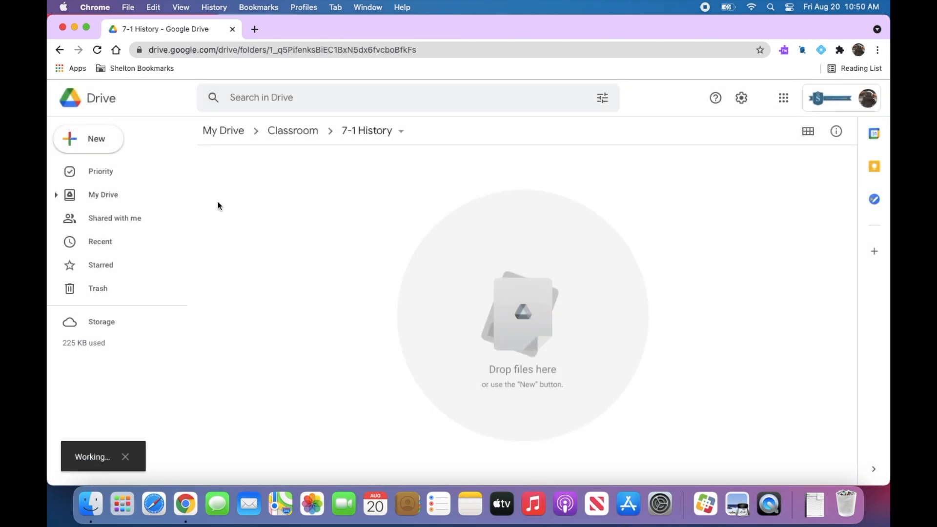
Create a subfolder named Tests in the 7-1 History folder
click(110, 144)
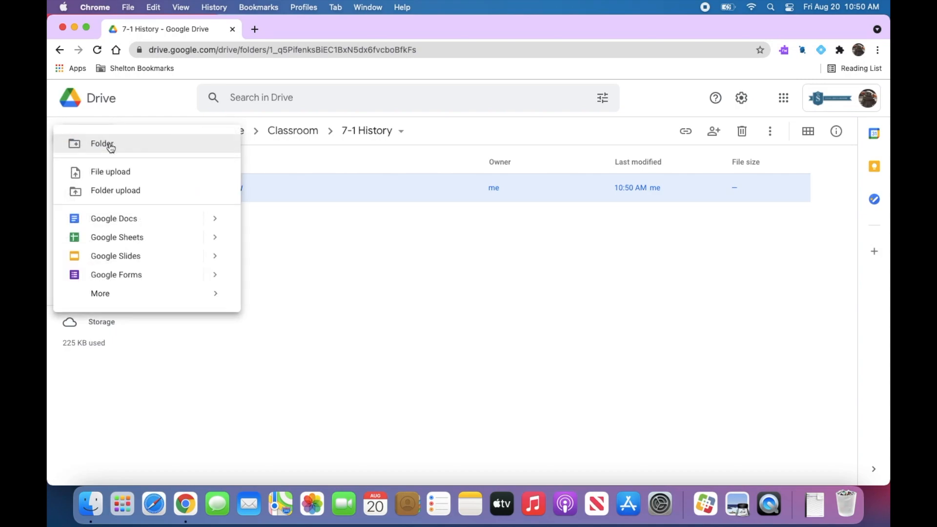
click(109, 143)
text(Tests)
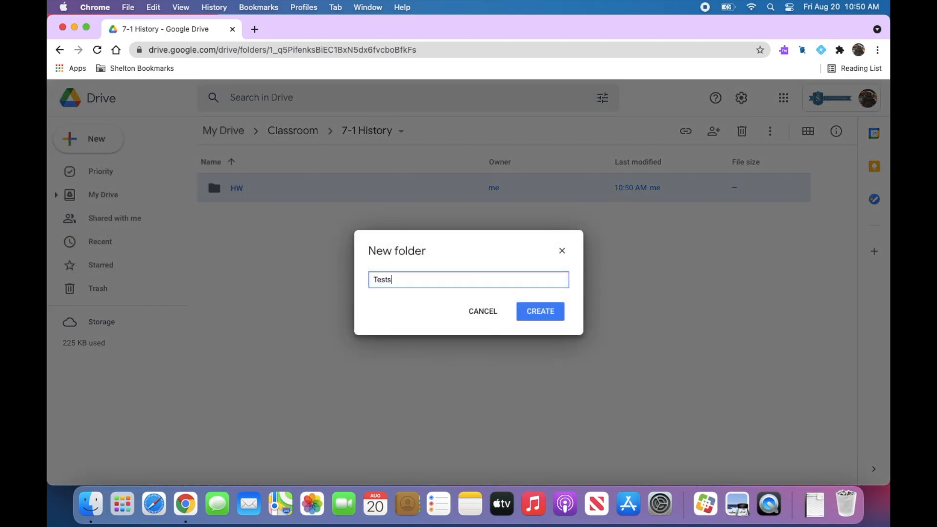
click(535, 317)
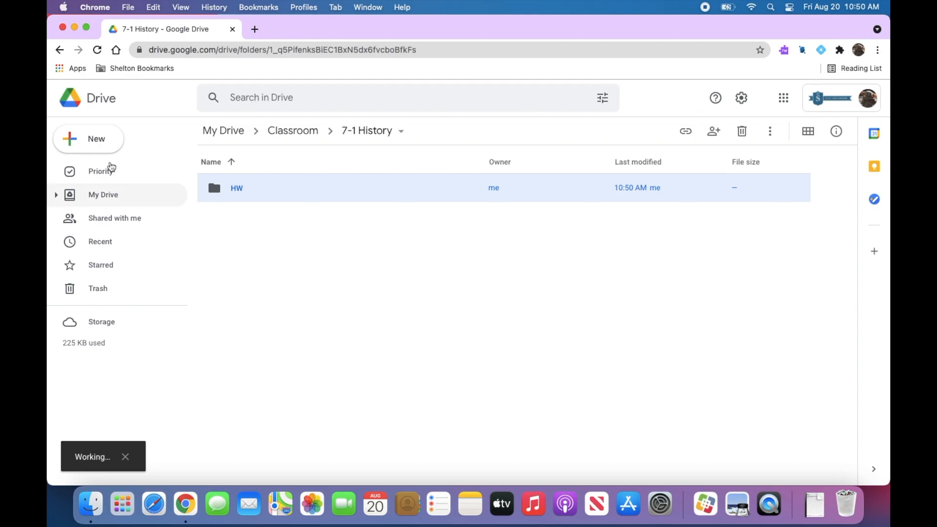
Create a subfolder named Quizzes in the 7-1 History folder
click(96, 139)
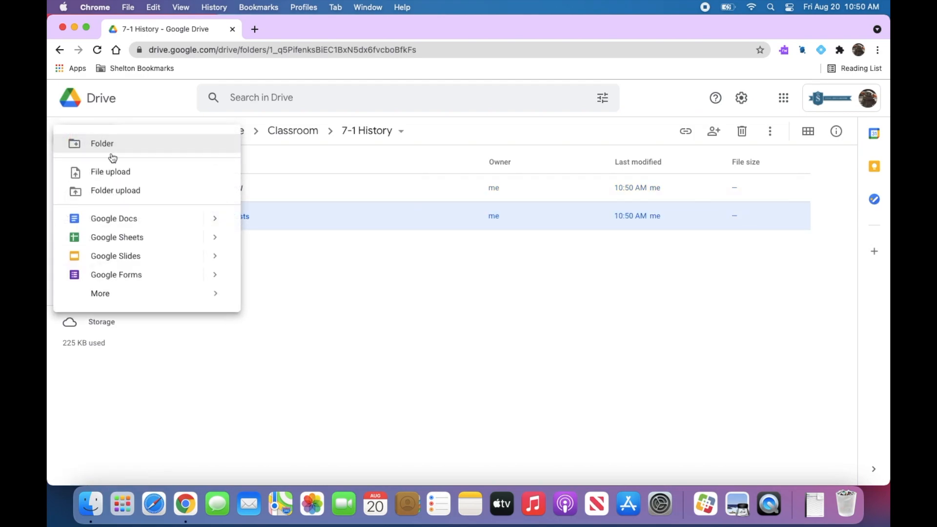
click(111, 153)
text(Quizzes)
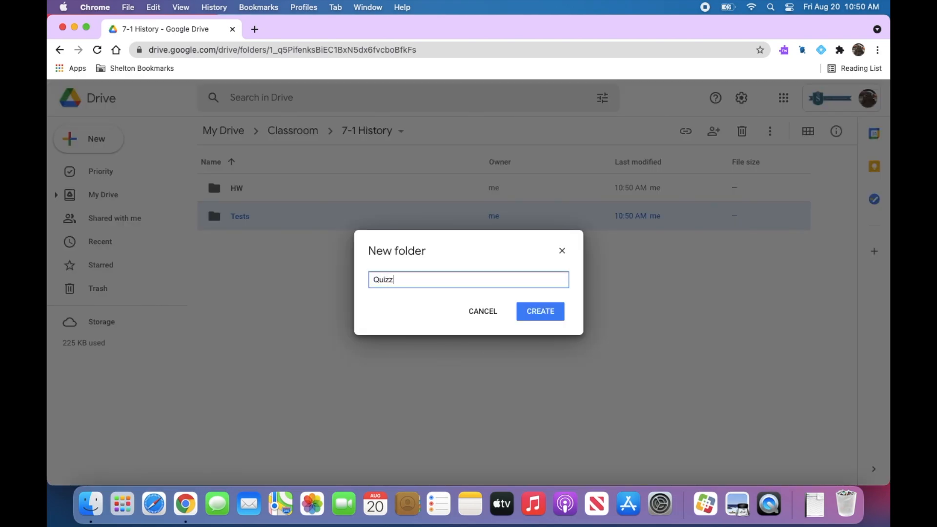
click(547, 314)
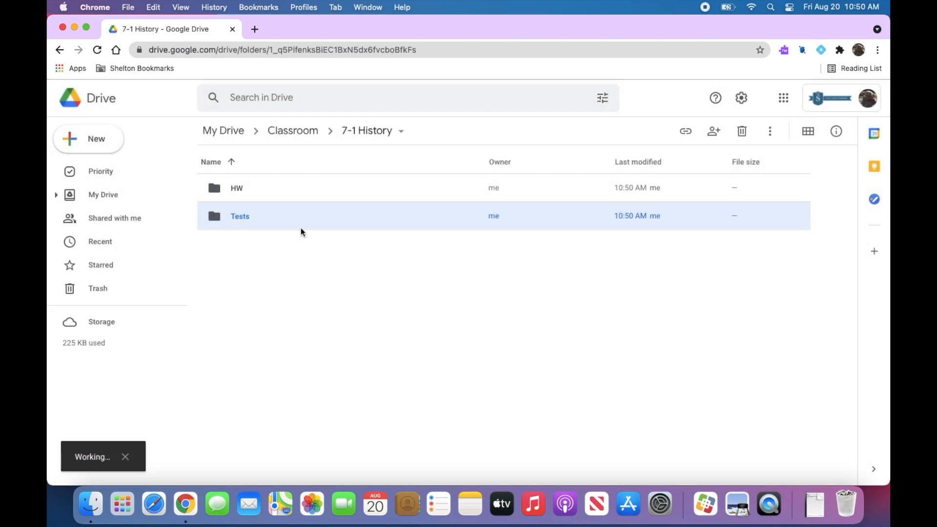
Create a subfolder named Notes in the 7-1 History folder and clear the selection
click(97, 137)
click(100, 141)
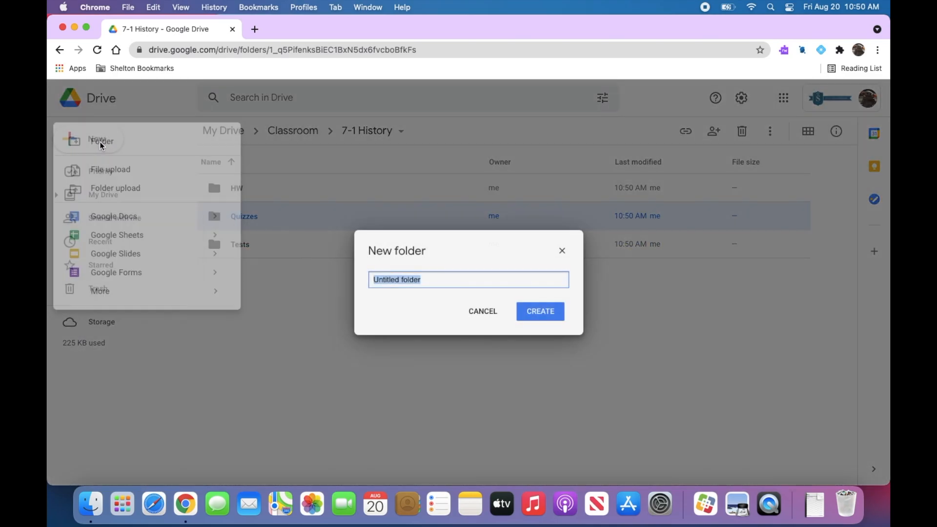
text(Notes)
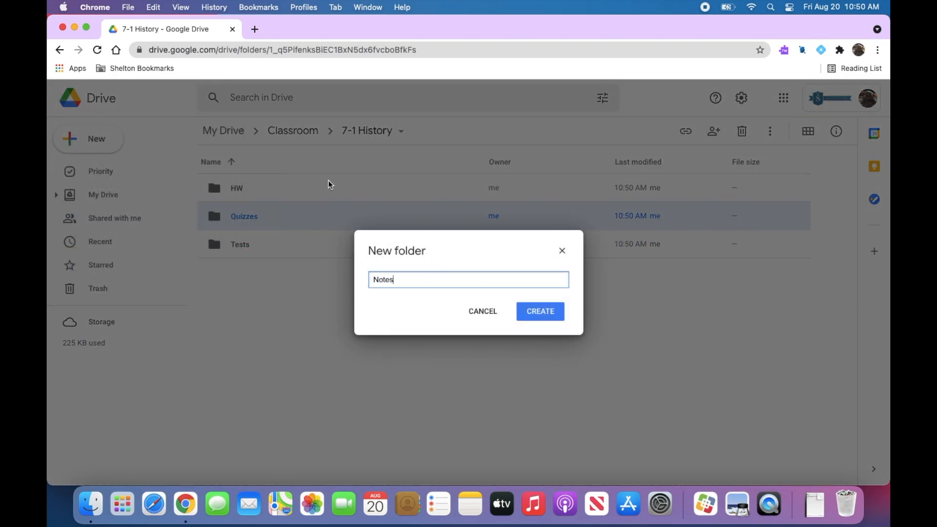
click(538, 308)
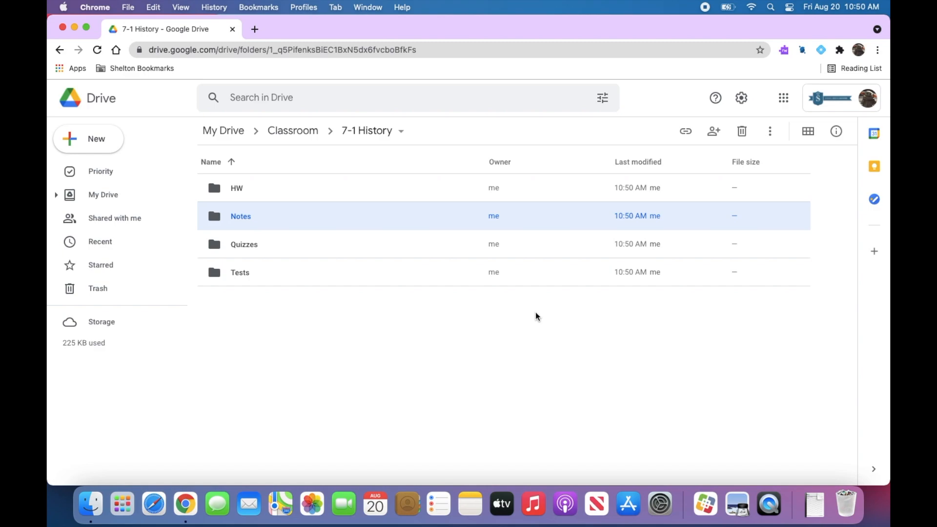
click(535, 315)
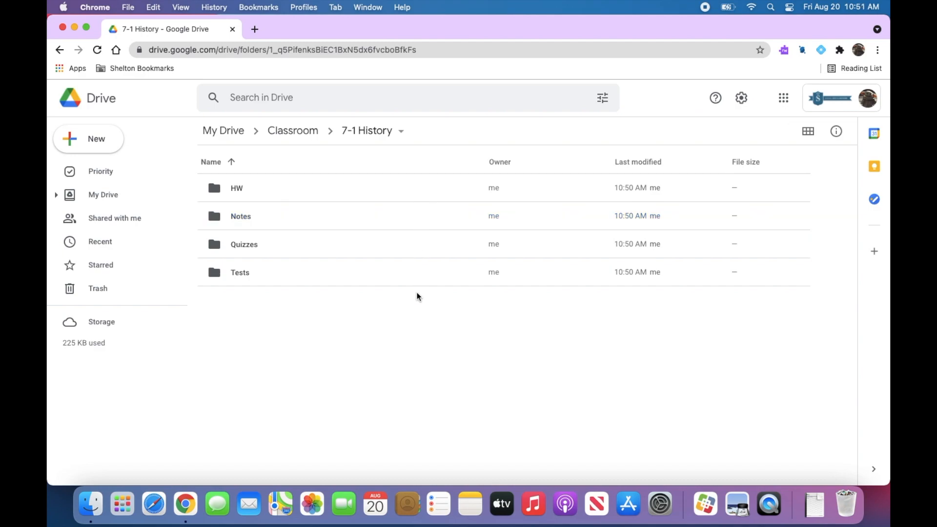
Go back to Classroom, open the 7-2 Math folder and create HW and Tests subfolders in it
click(294, 130)
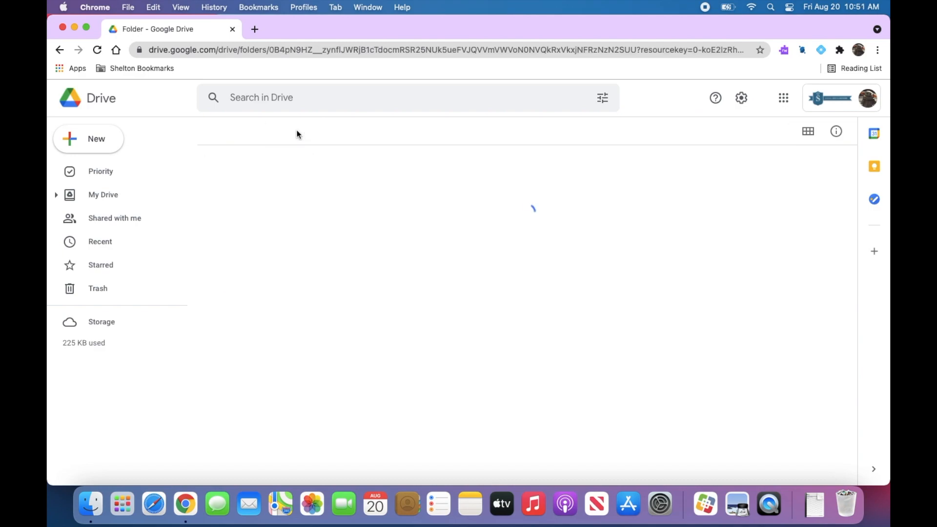
double_click(253, 215)
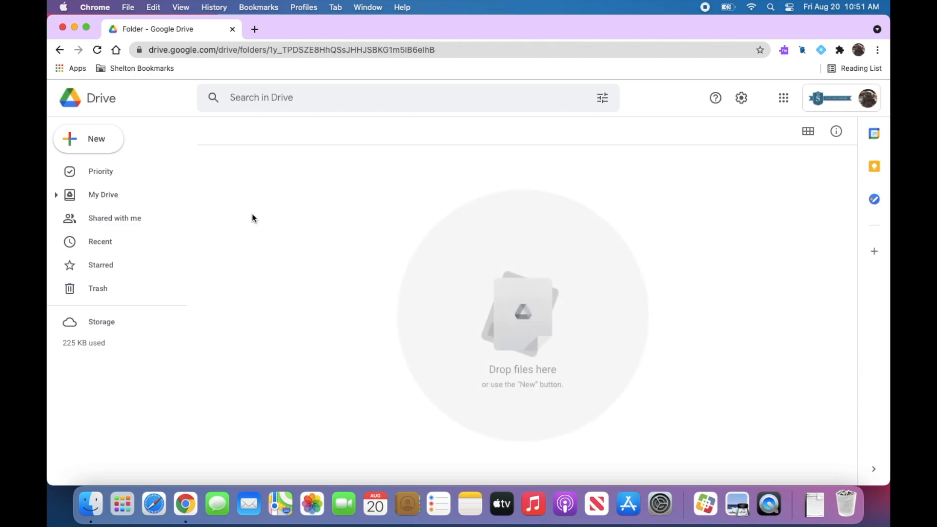
key(shift+f)
text(HW)
click(551, 316)
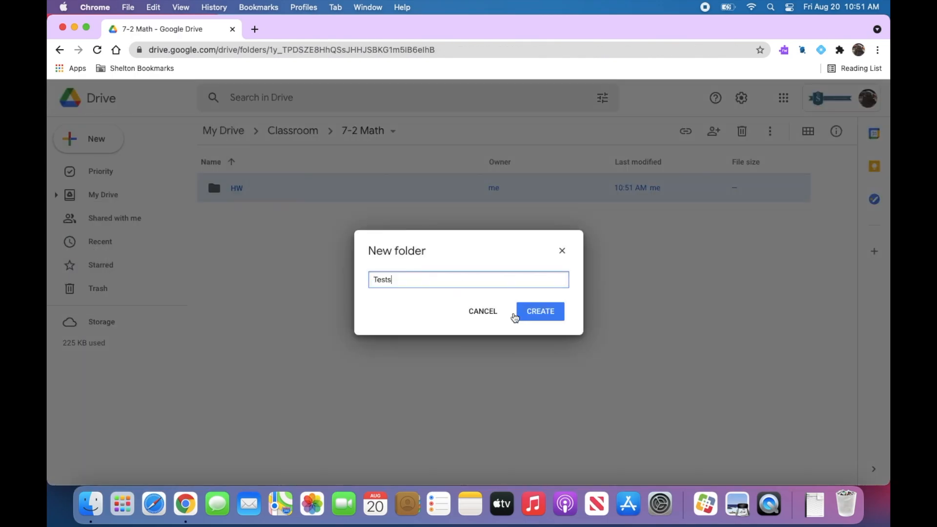
click(514, 315)
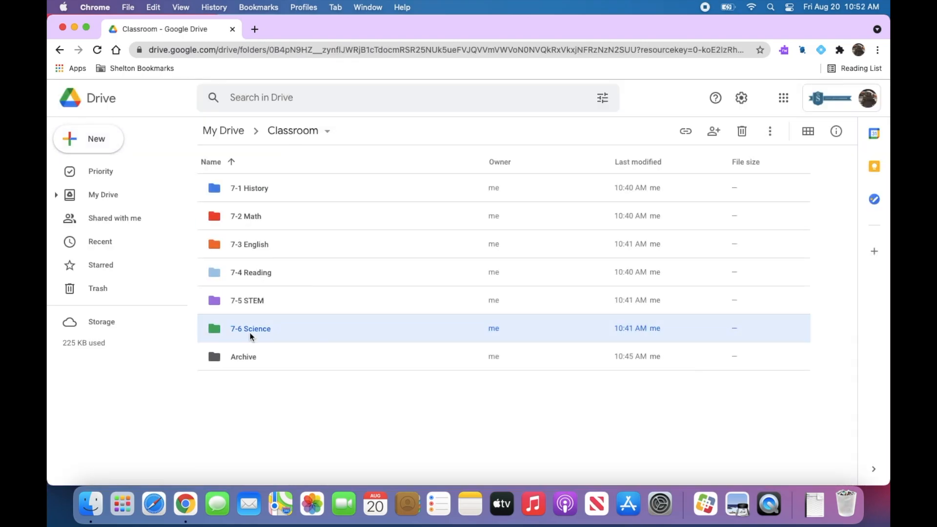
Open the 7-6 Science folder to view its contents and return to the Classroom folder
double_click(251, 330)
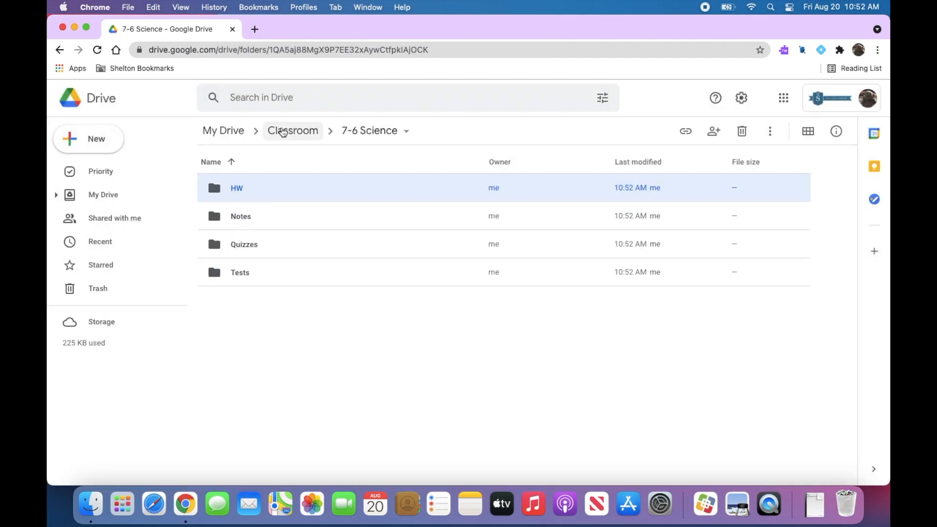
click(281, 130)
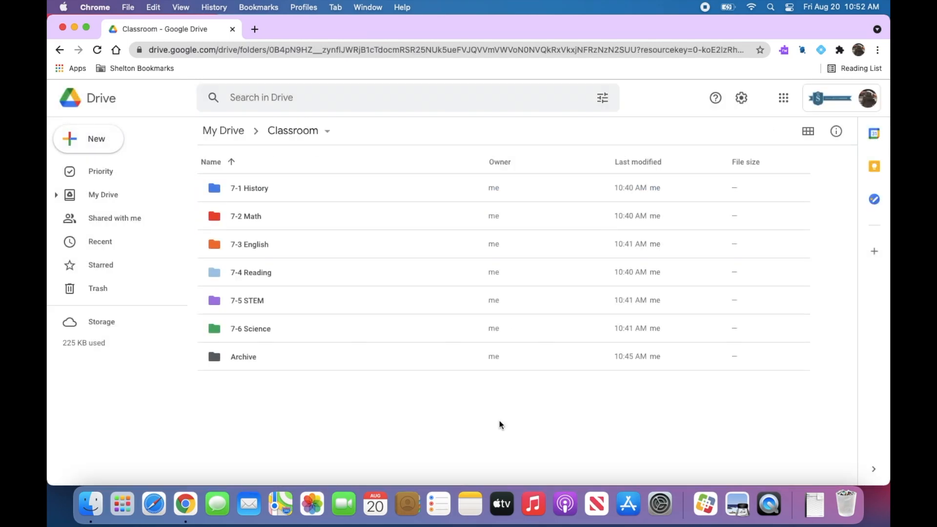